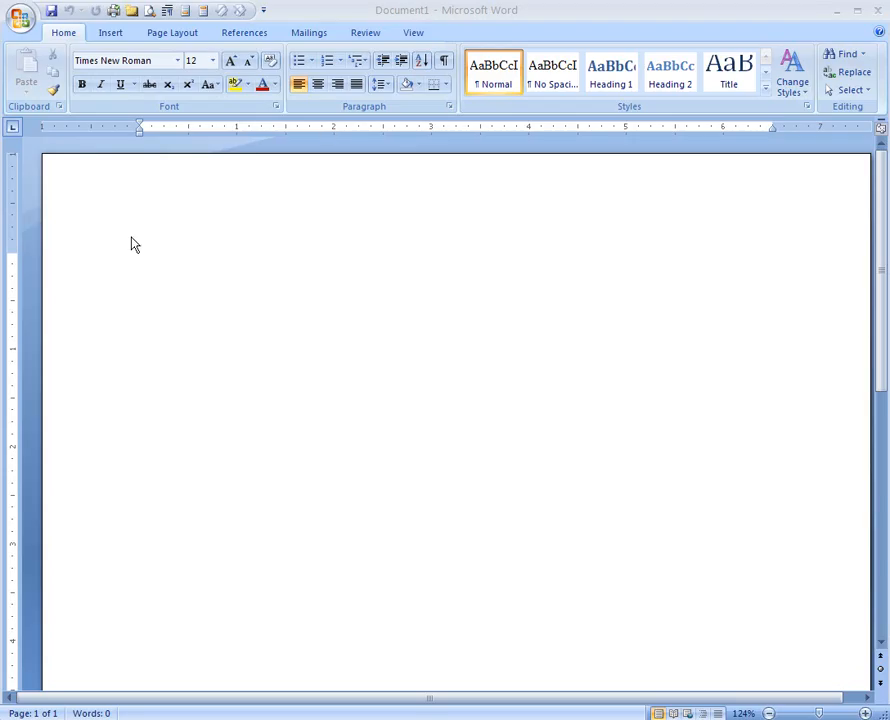
Step: Place the caret at the top of blank Document1 and show the Page Layout tools
click(191, 250)
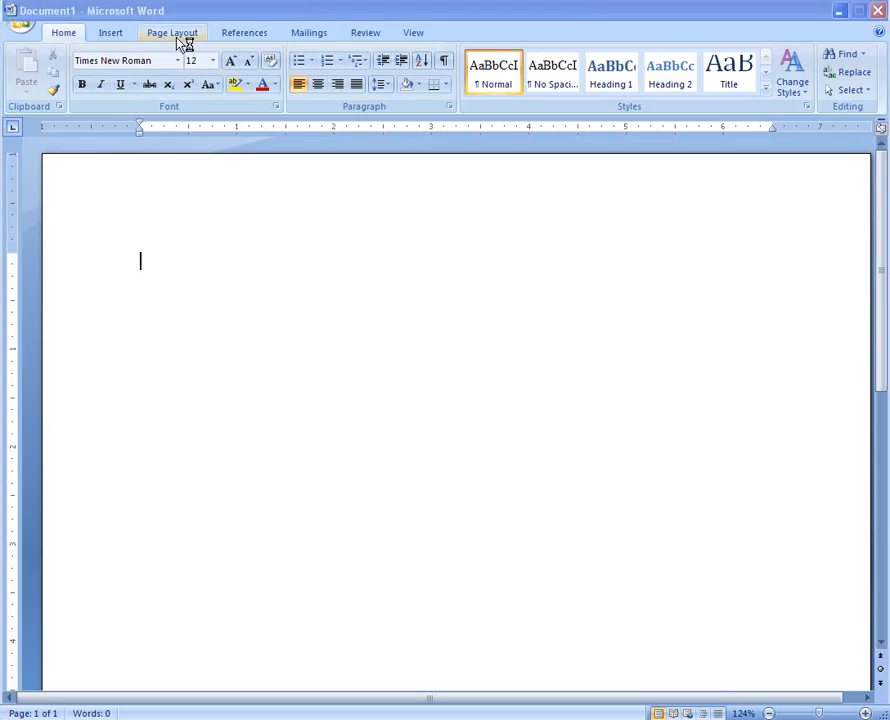
click(183, 38)
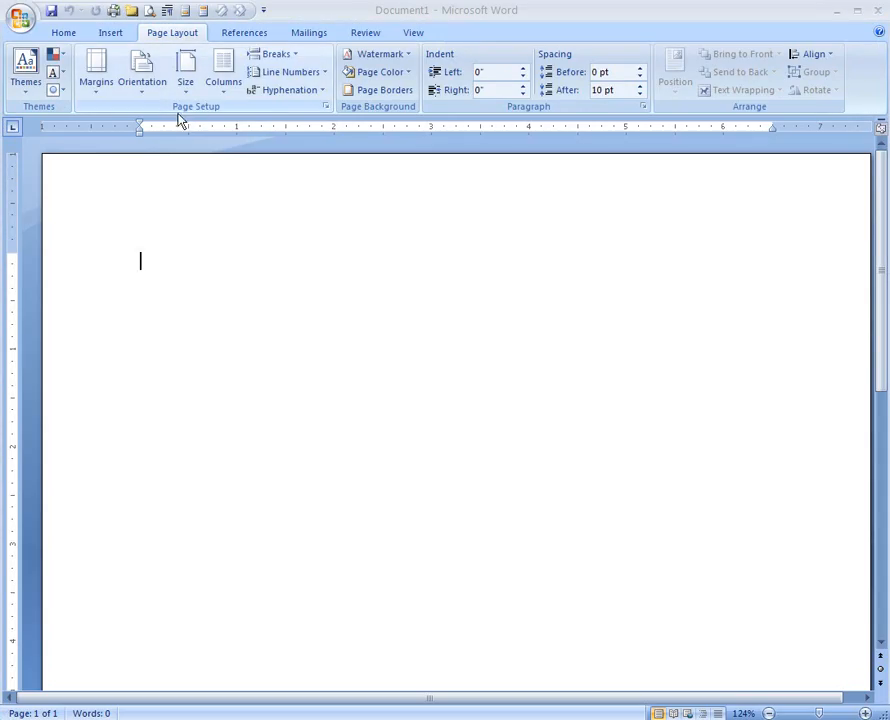
Step: In Page Setup's Layout tab, turn on Different first page for headers and footers
click(326, 108)
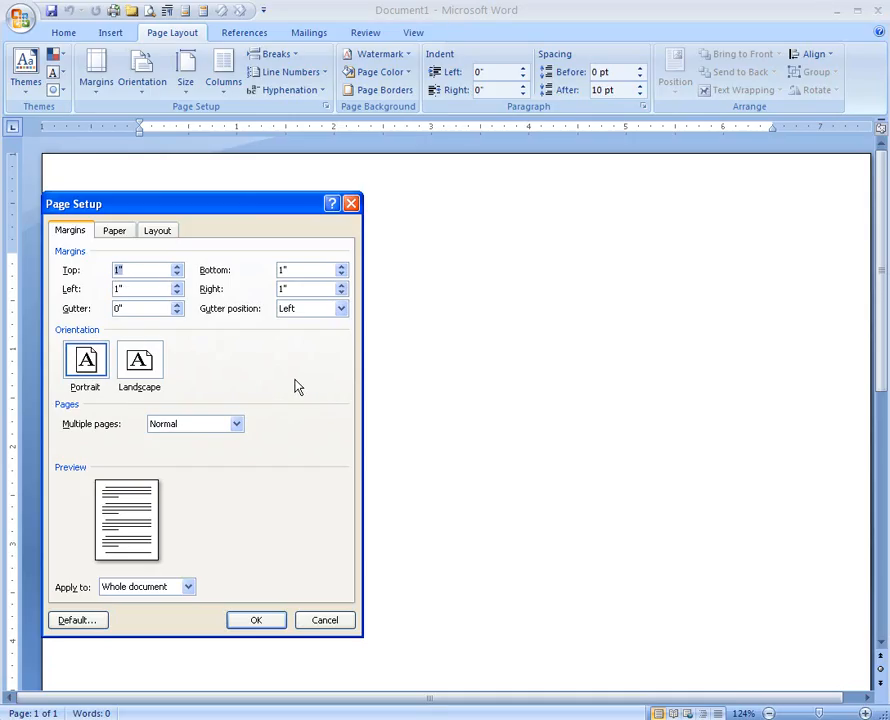
click(112, 232)
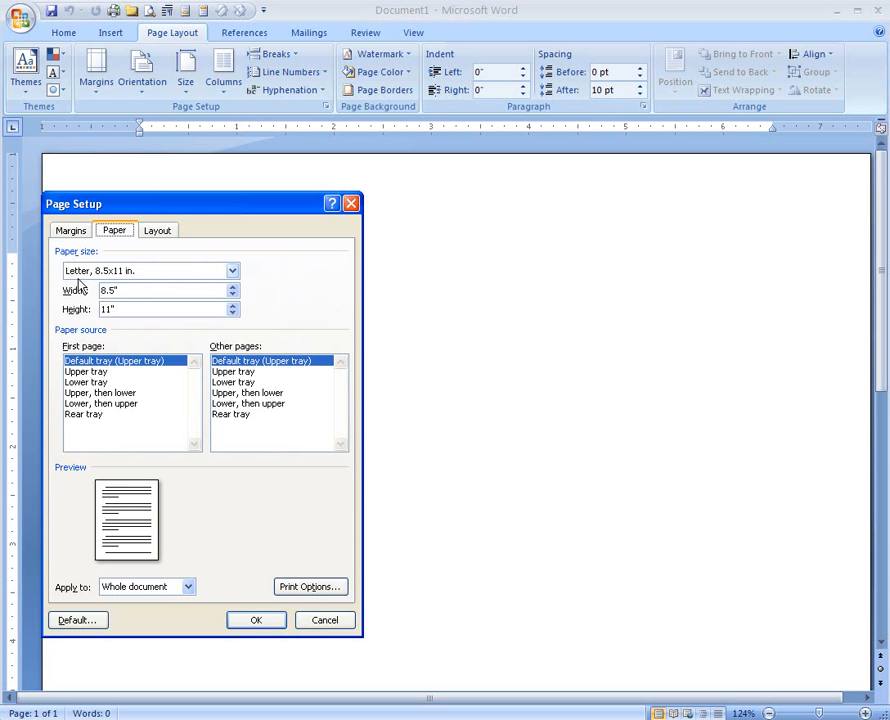
click(168, 234)
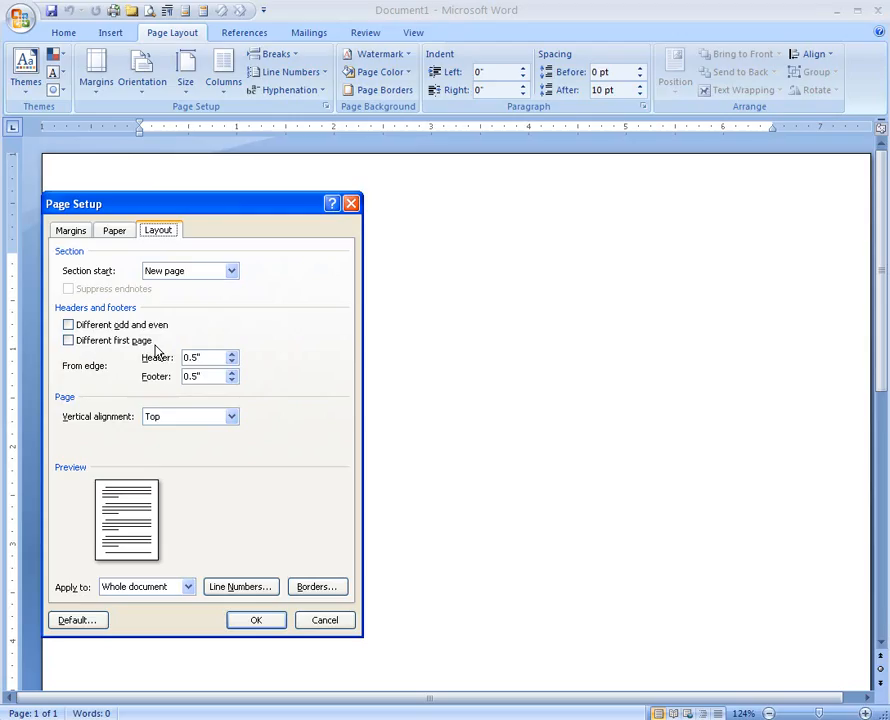
click(68, 341)
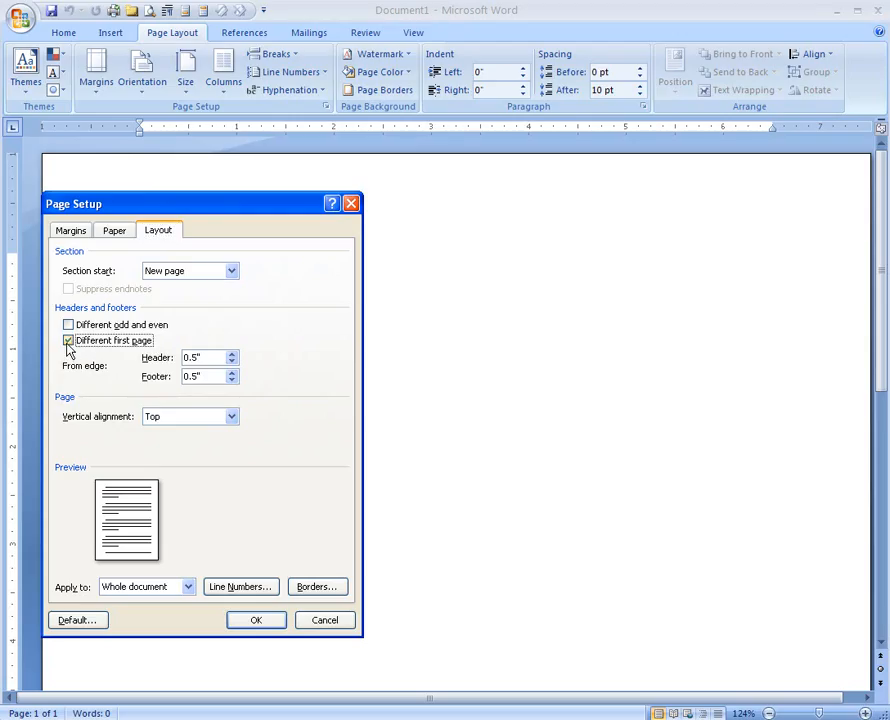
click(259, 625)
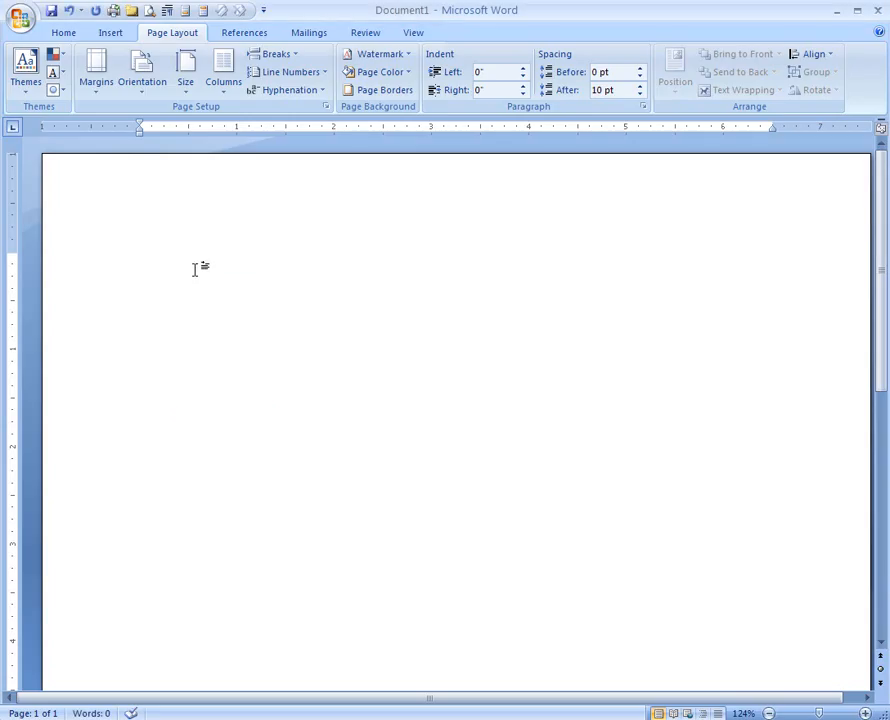
Step: Insert a Plain Number 1 page number at the top left of the first-page header
double_click(157, 175)
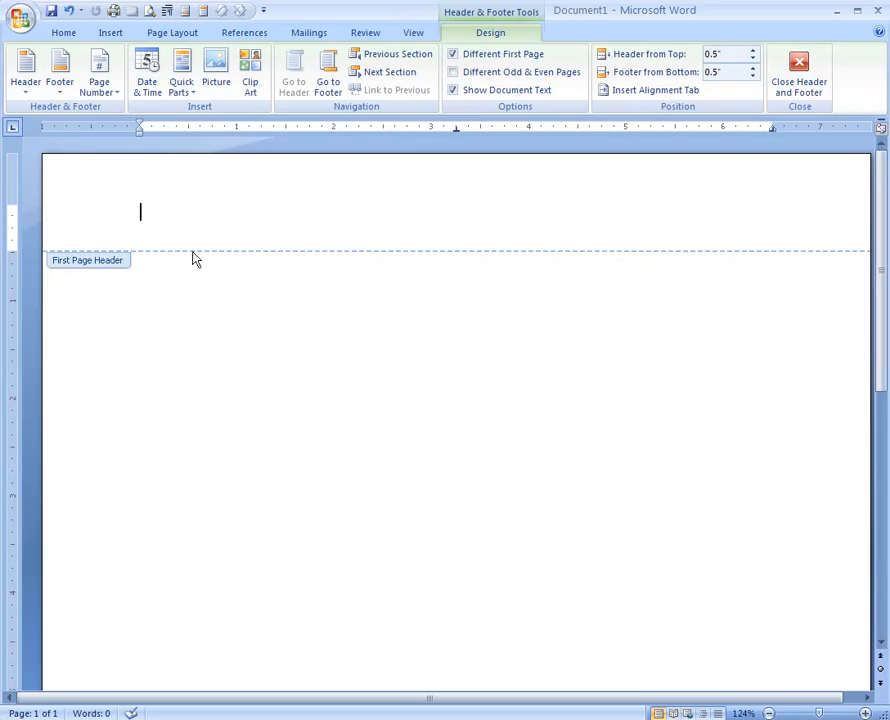
click(104, 89)
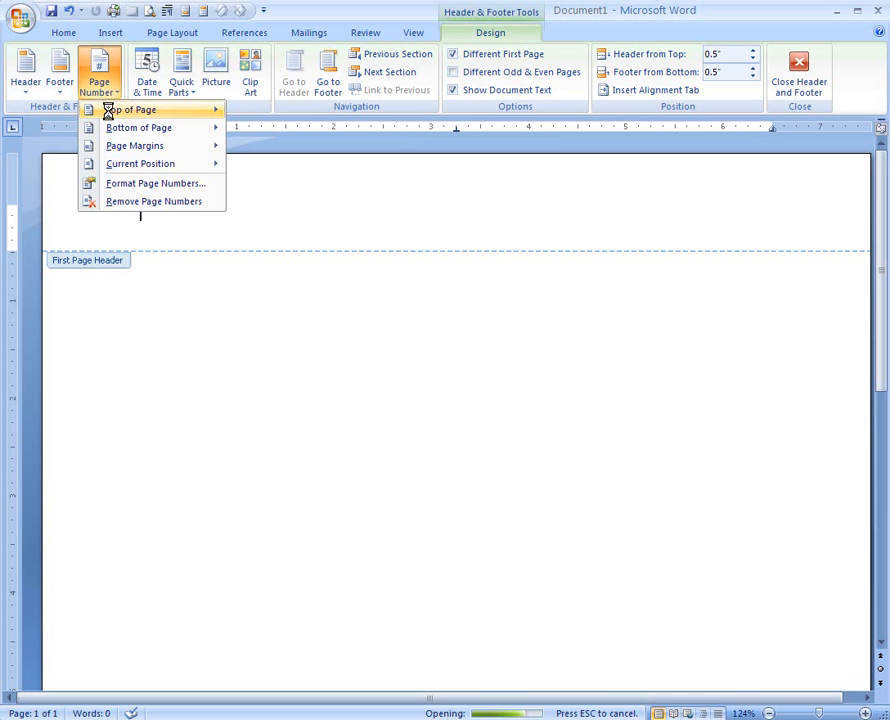
mouse_move(109, 114)
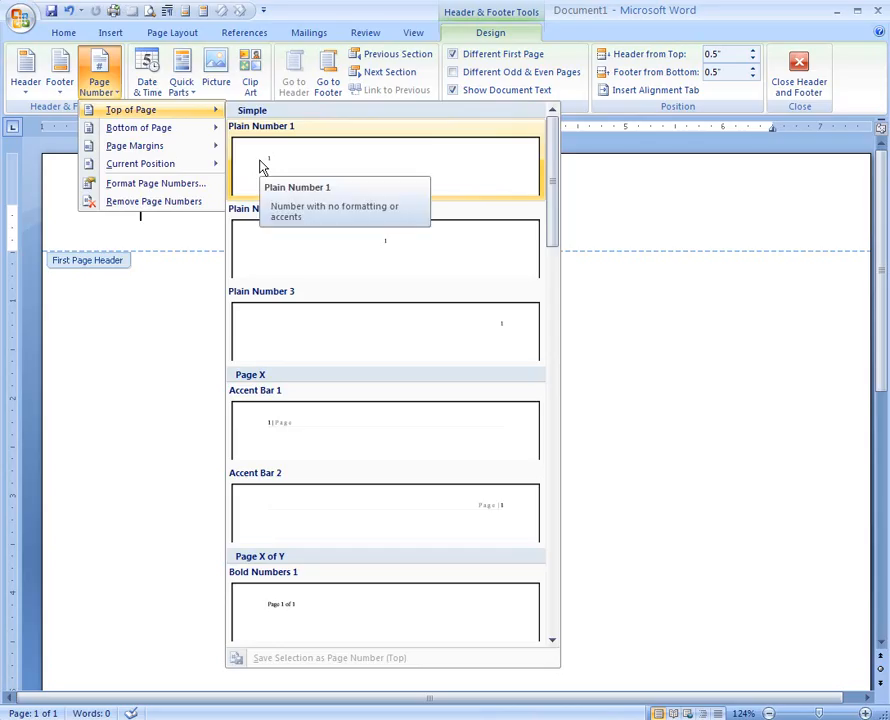
click(262, 167)
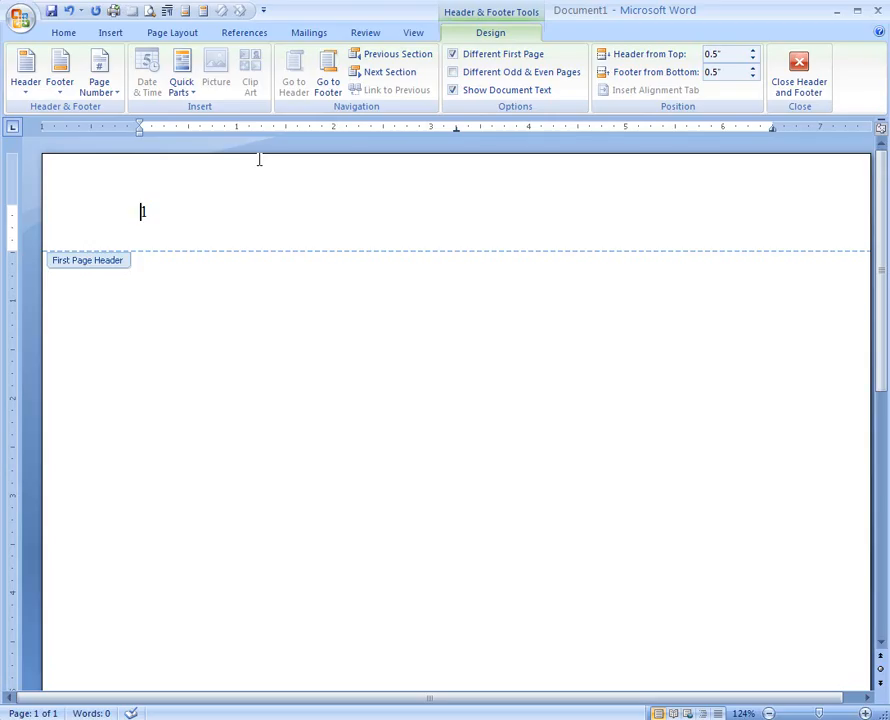
Step: Type 'Running head: FAMILY DYAMICS' before the page number, tab it to the right, and exit the header
click(258, 167)
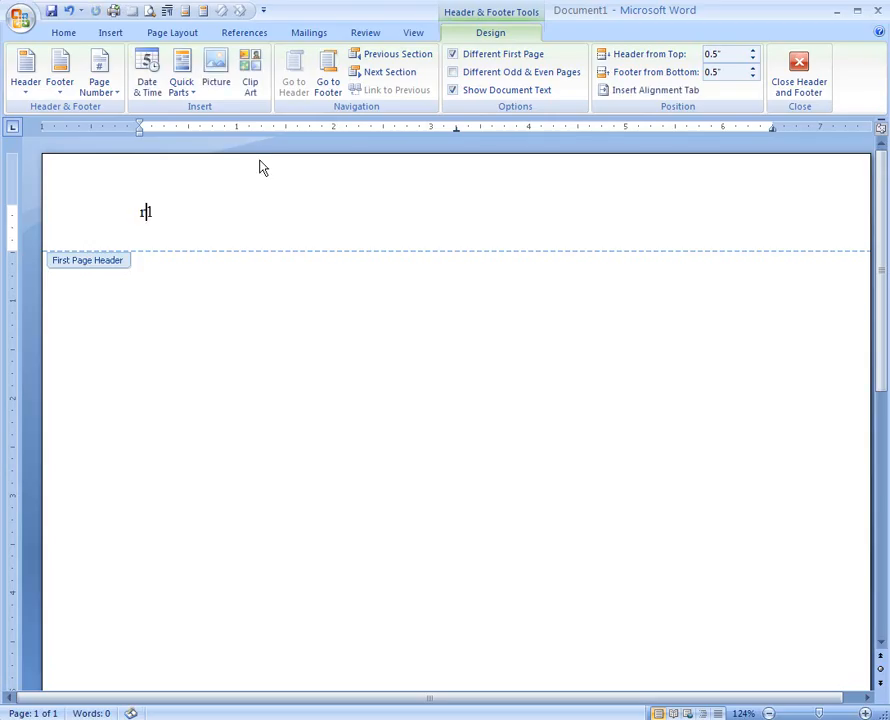
text(Running )
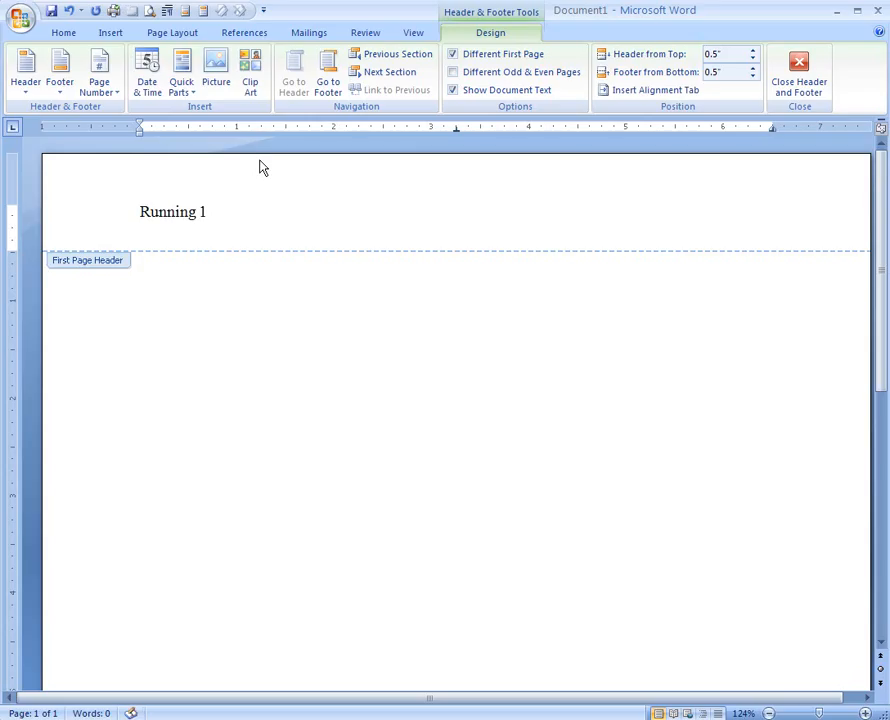
text(head:)
text(FAMILY DY)
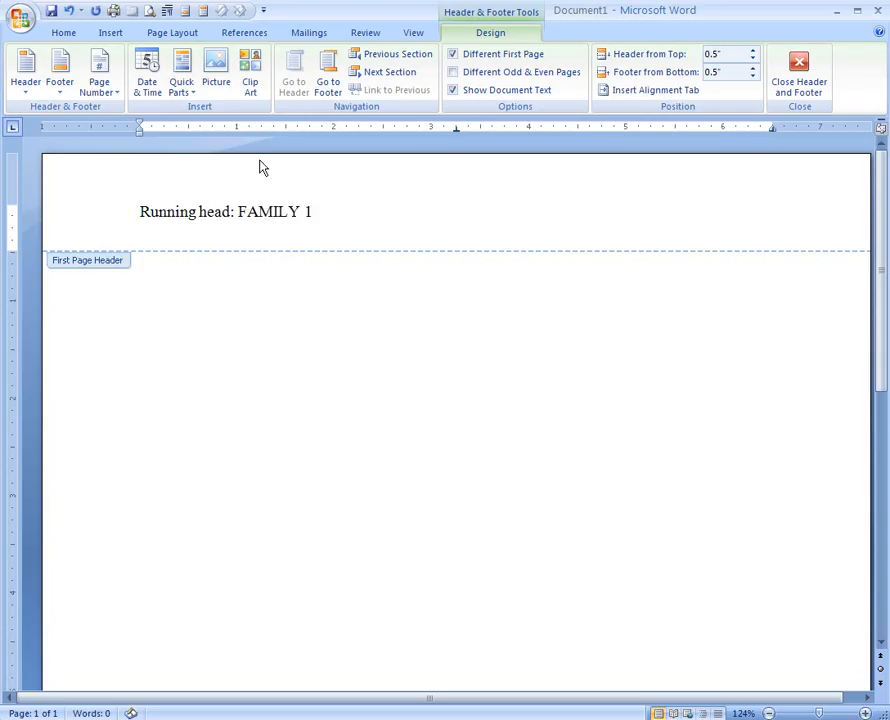
text(AMICS)
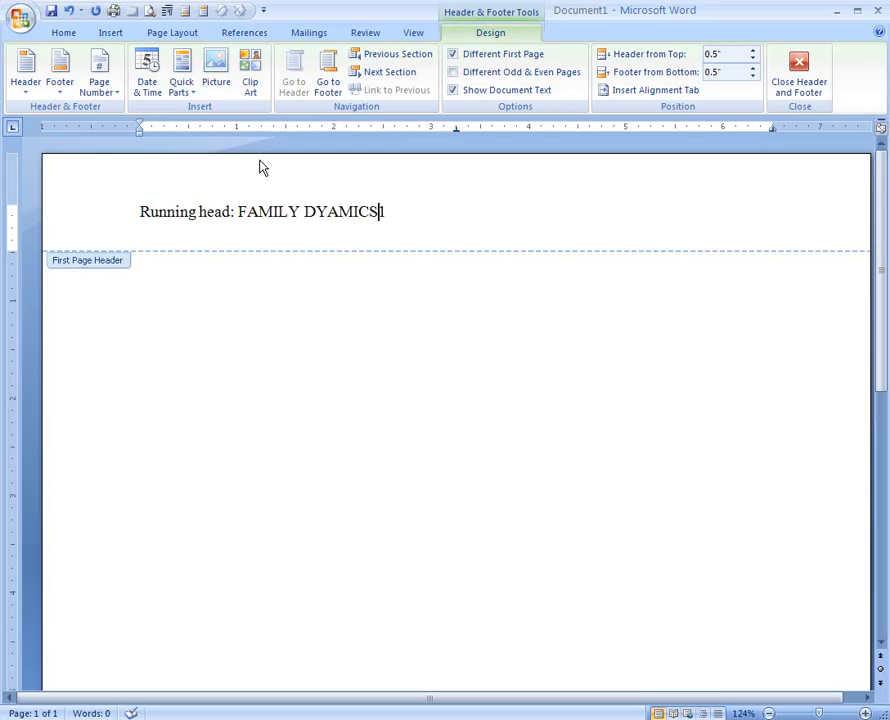
key(Tab)
key(Tab)
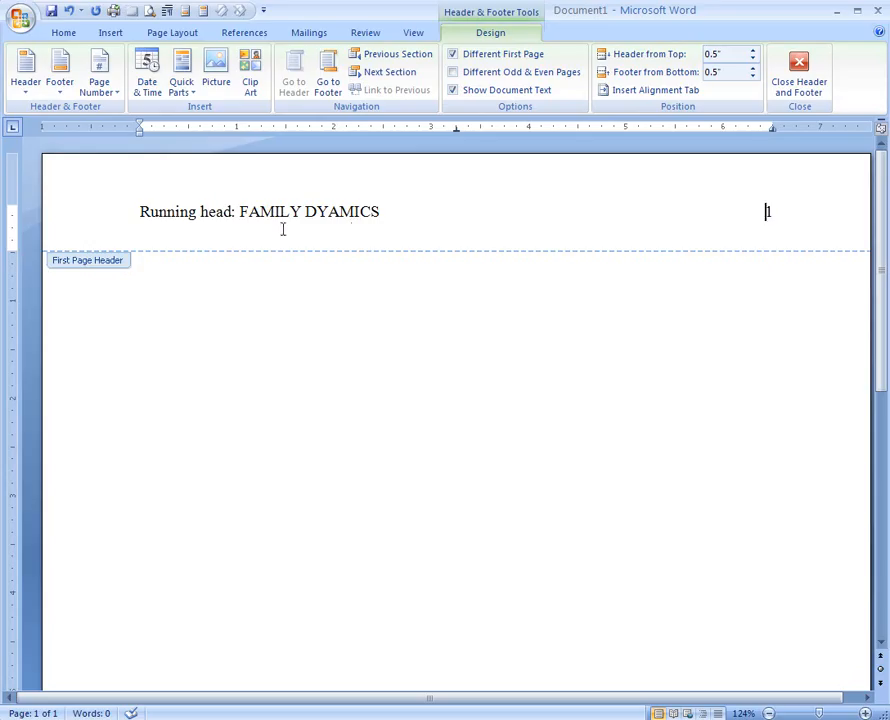
double_click(221, 310)
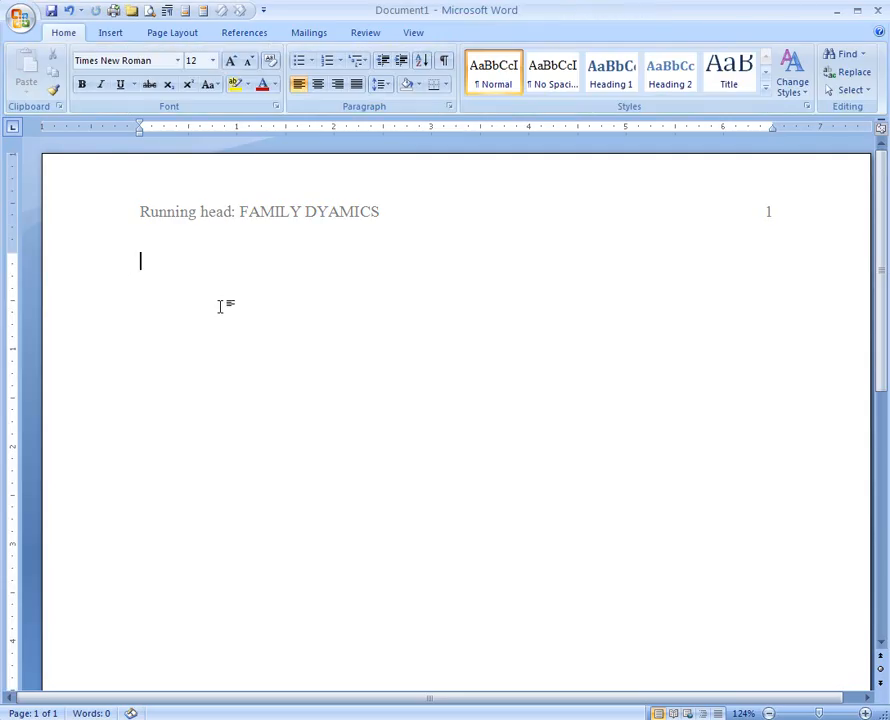
Step: Insert a page break, then edit the header of the new page 2
click(110, 33)
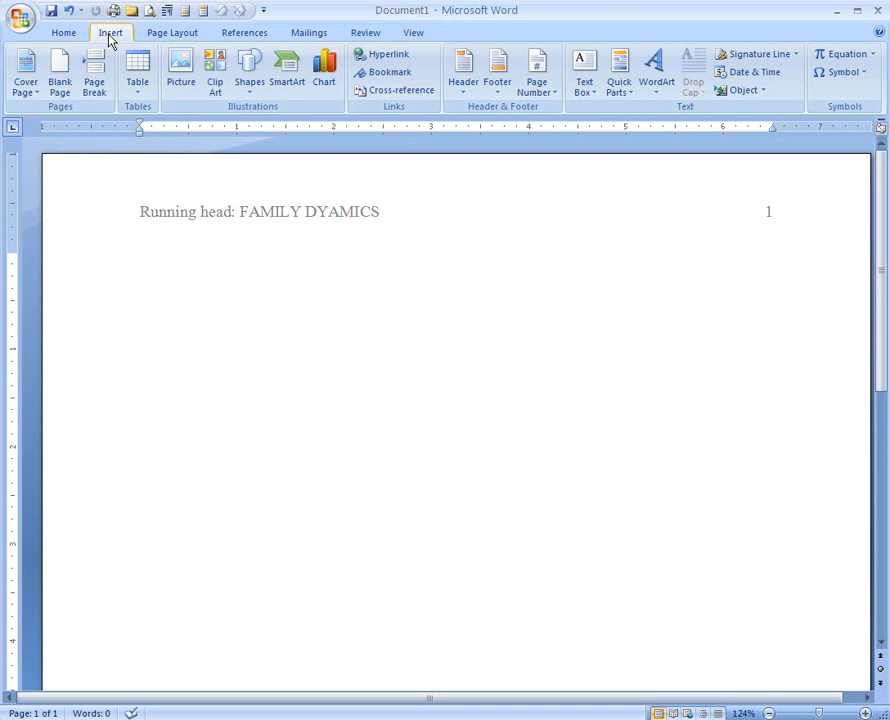
click(93, 88)
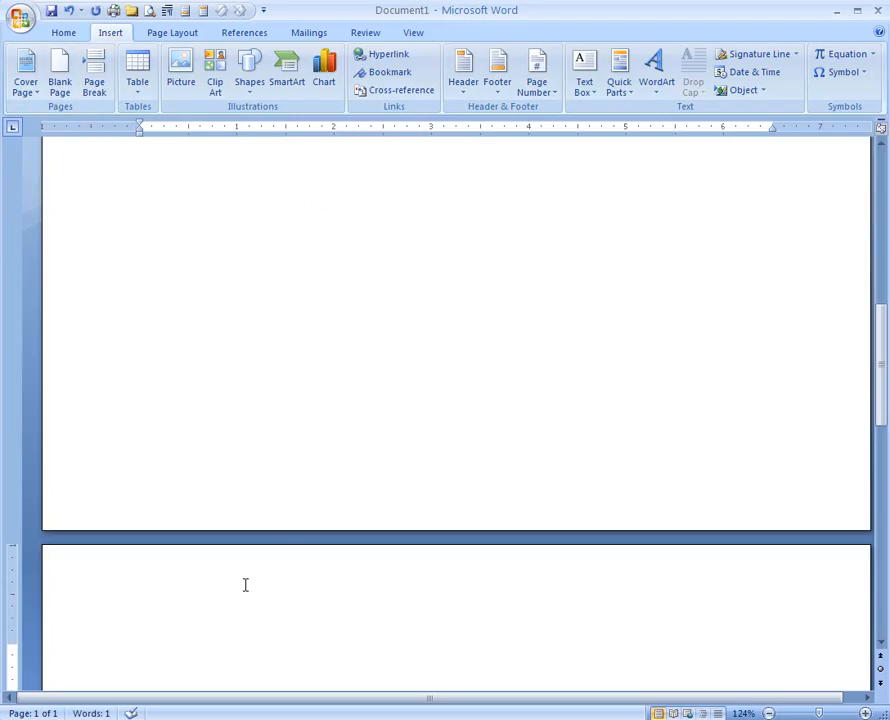
scroll(245, 585, down, 5)
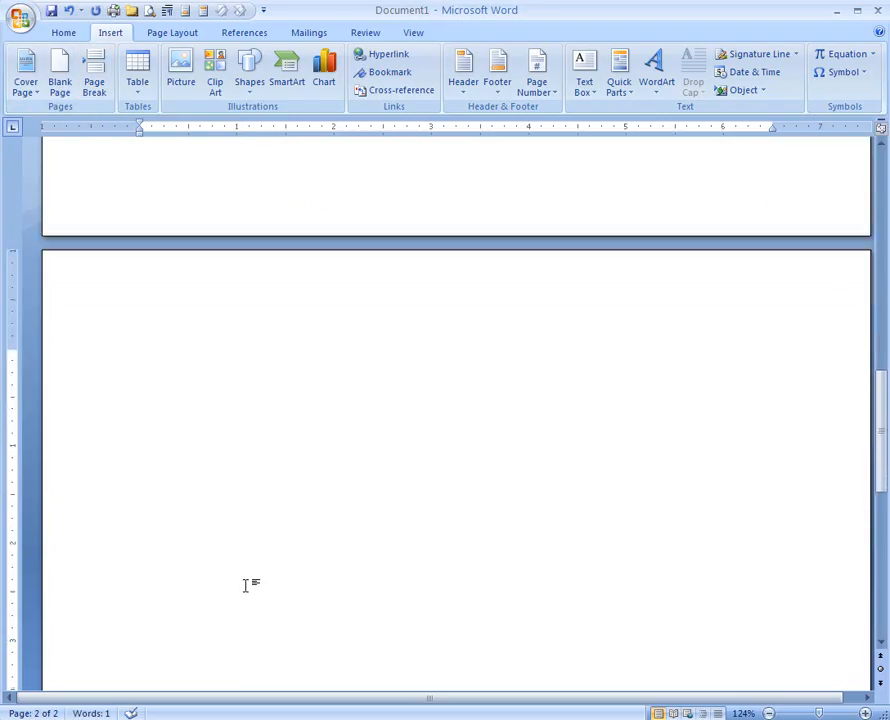
scroll(245, 585, down, 1)
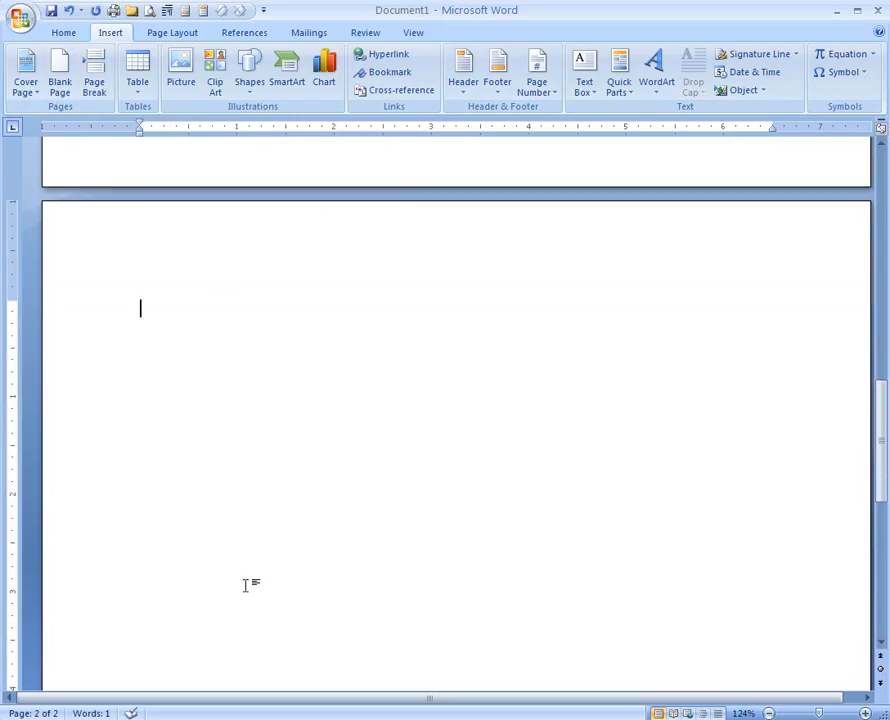
double_click(163, 233)
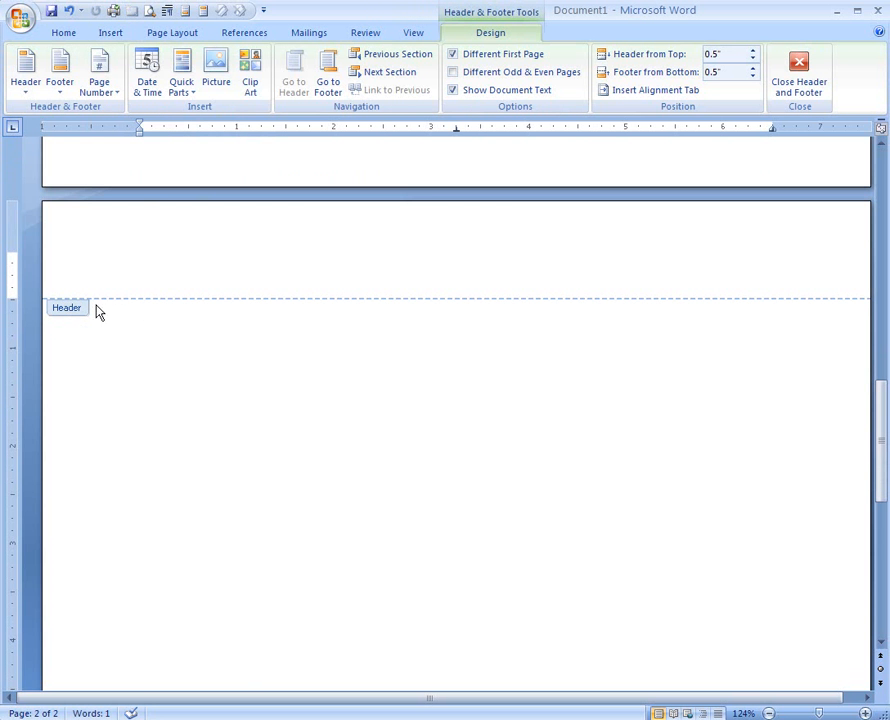
Step: Add a Plain Number page number and 'FAMILY DYNAMICS' to page 2's header, tabbed right, then exit
click(100, 70)
mouse_move(110, 114)
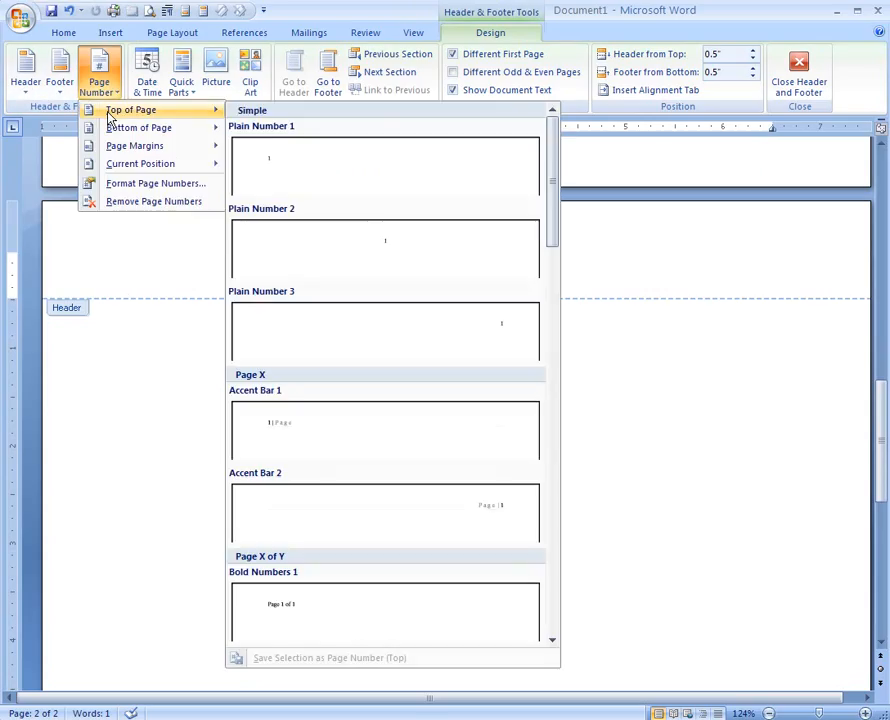
click(267, 164)
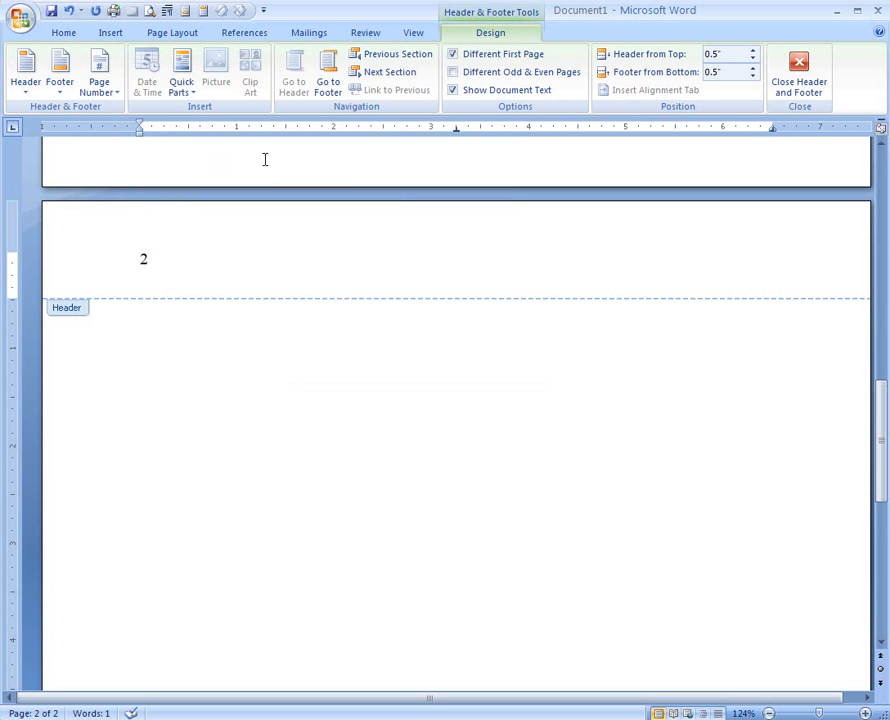
text(FAMILY DY)
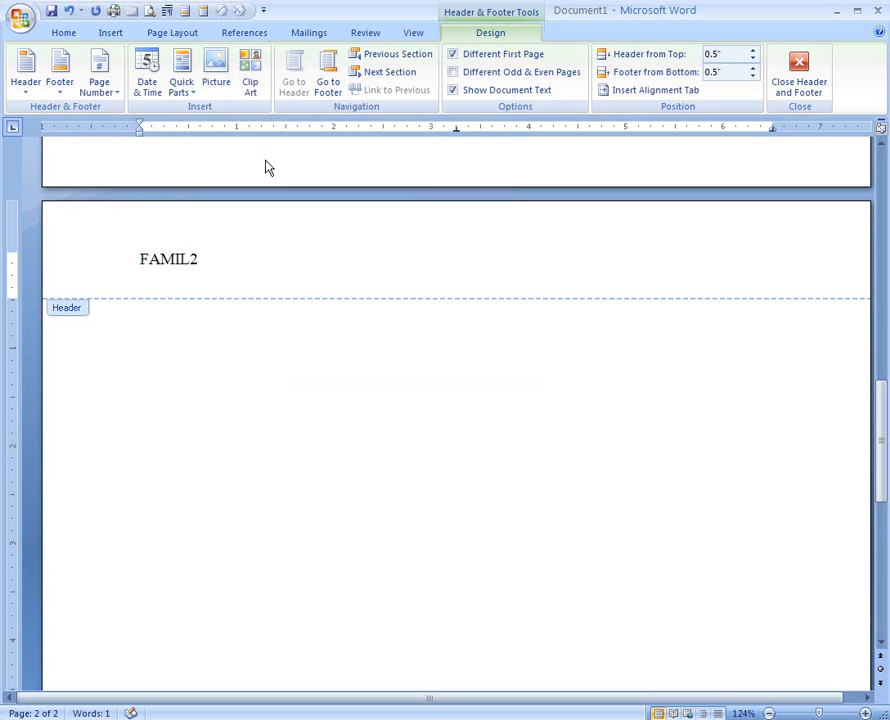
text(NAMICS)
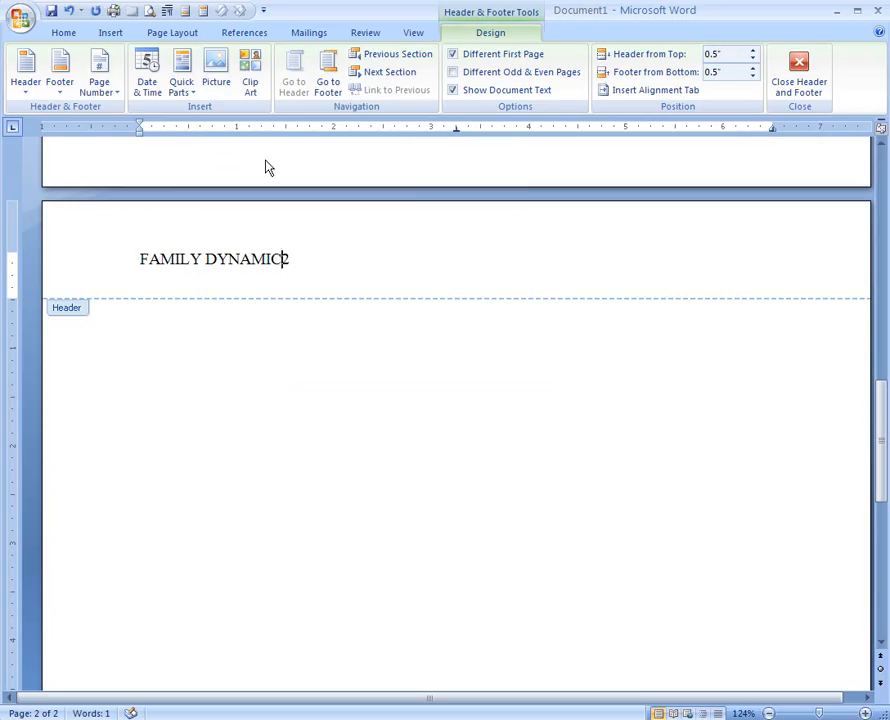
key(Tab)
key(Tab)
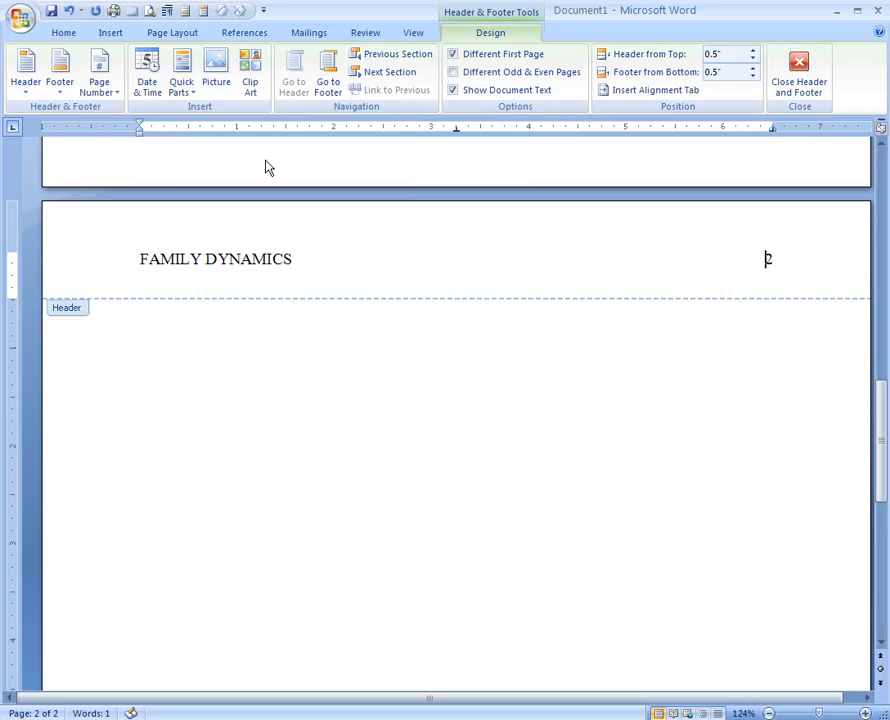
double_click(190, 362)
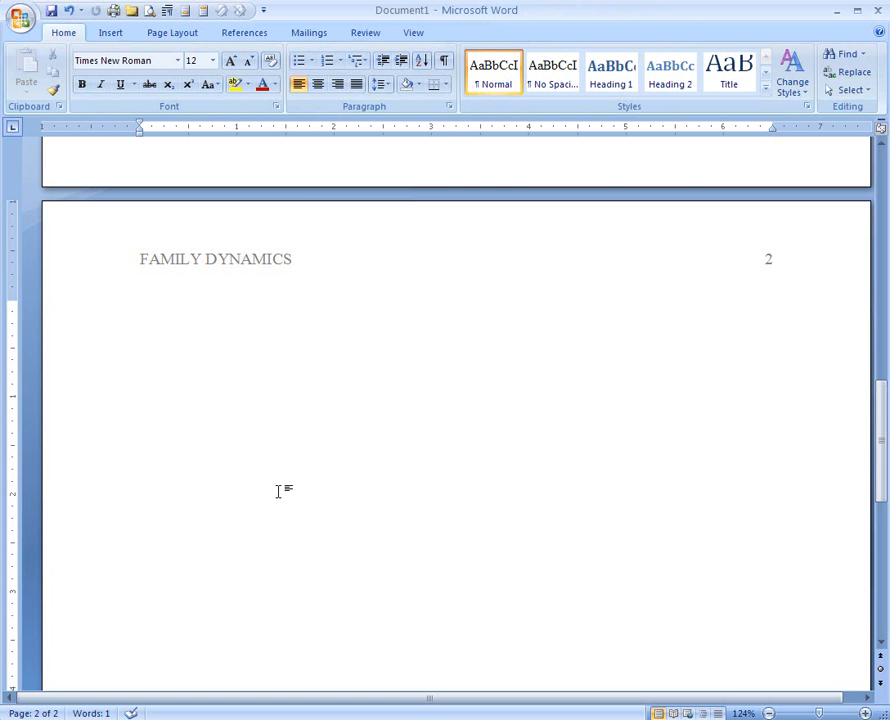
Step: Clear all leftover content from the title page's body
scroll(279, 491, up, 15)
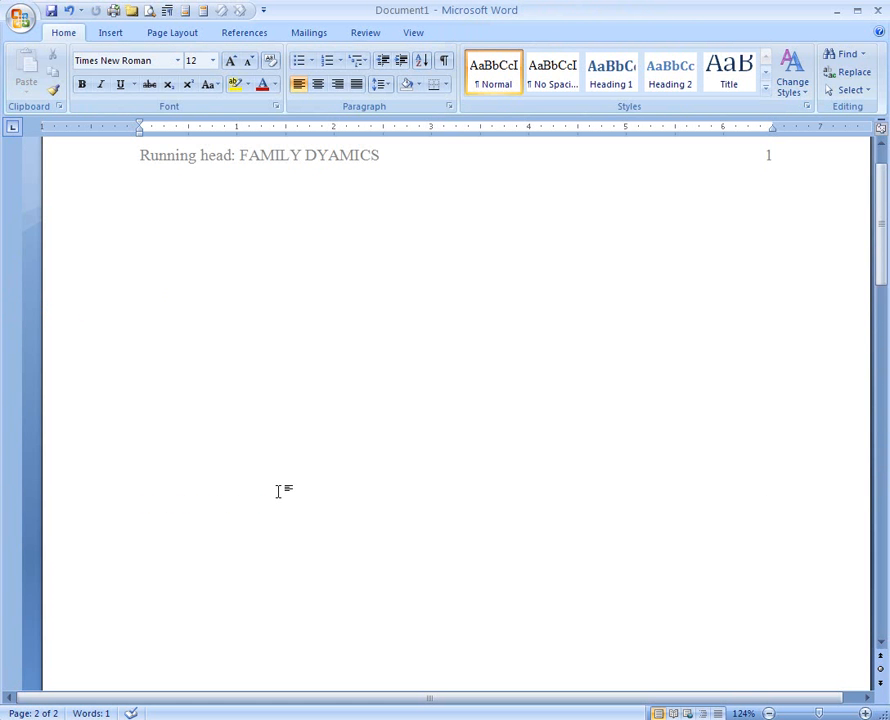
click(441, 232)
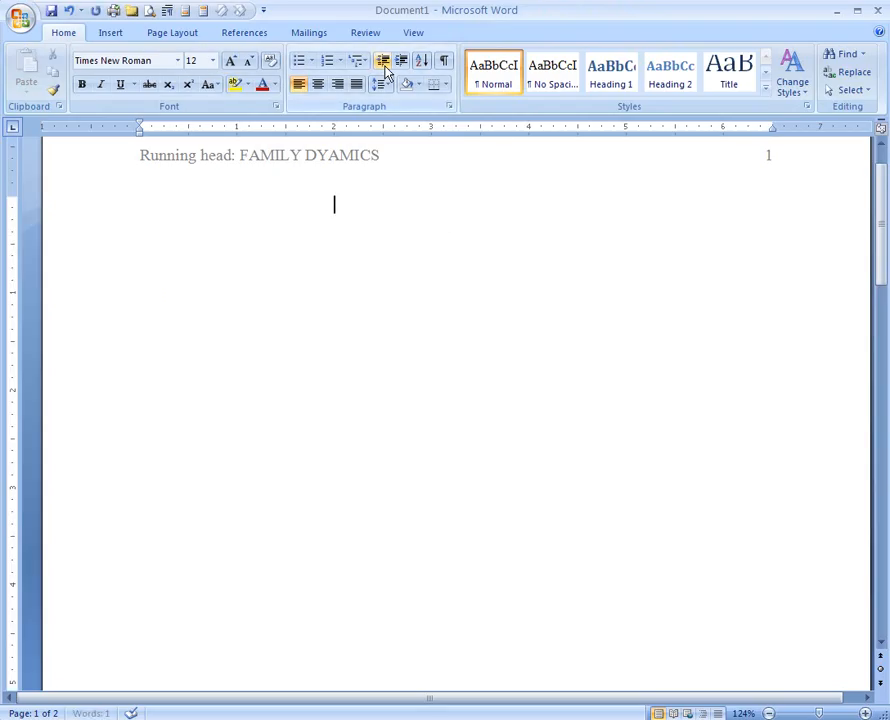
key(ctrl+a)
key(Delete)
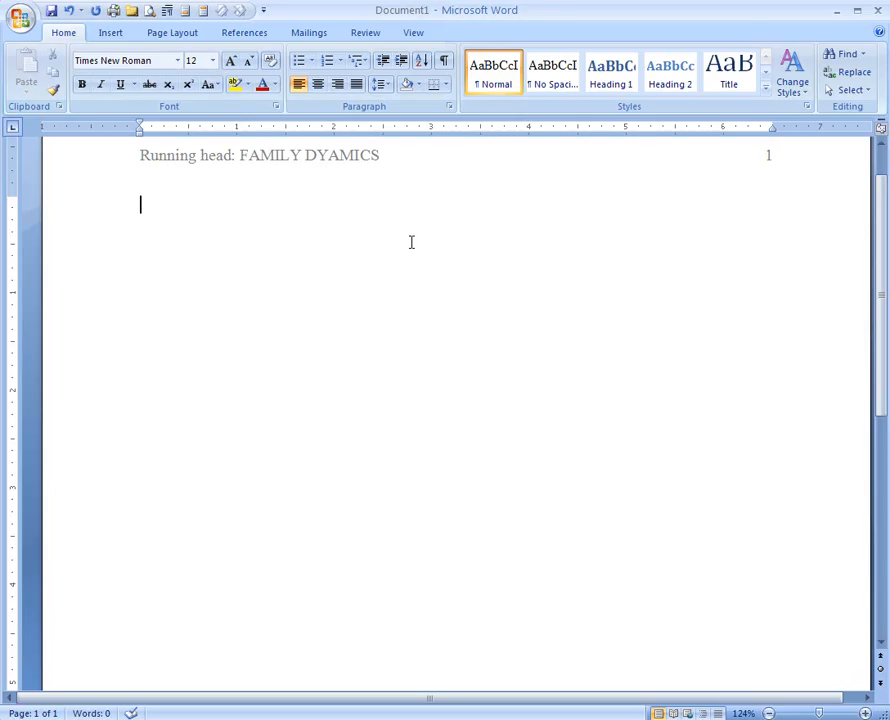
Step: Set the body paragraph to 2.0 line spacing and centered alignment
click(389, 90)
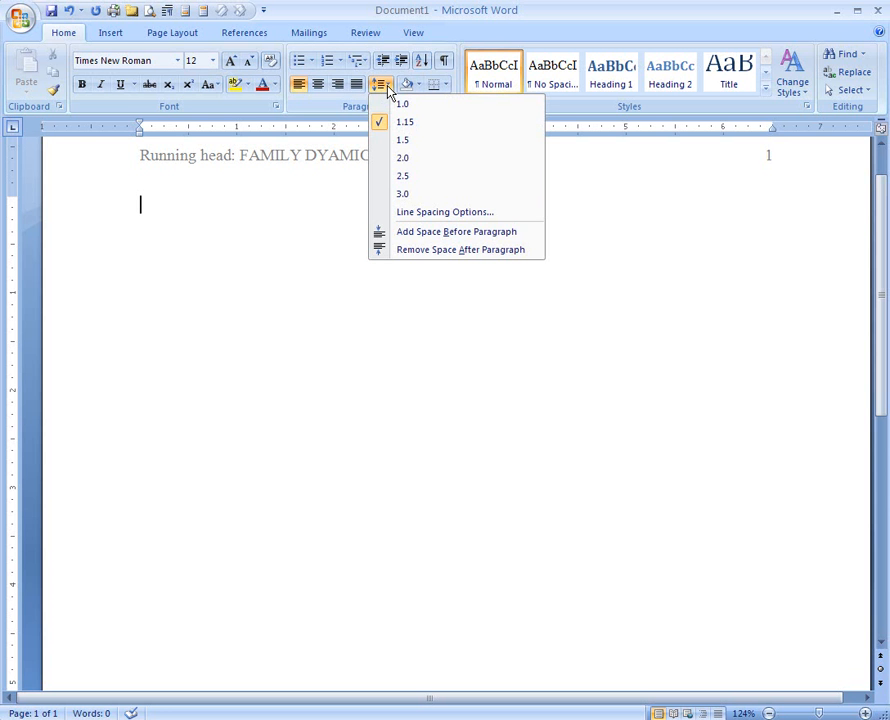
click(400, 162)
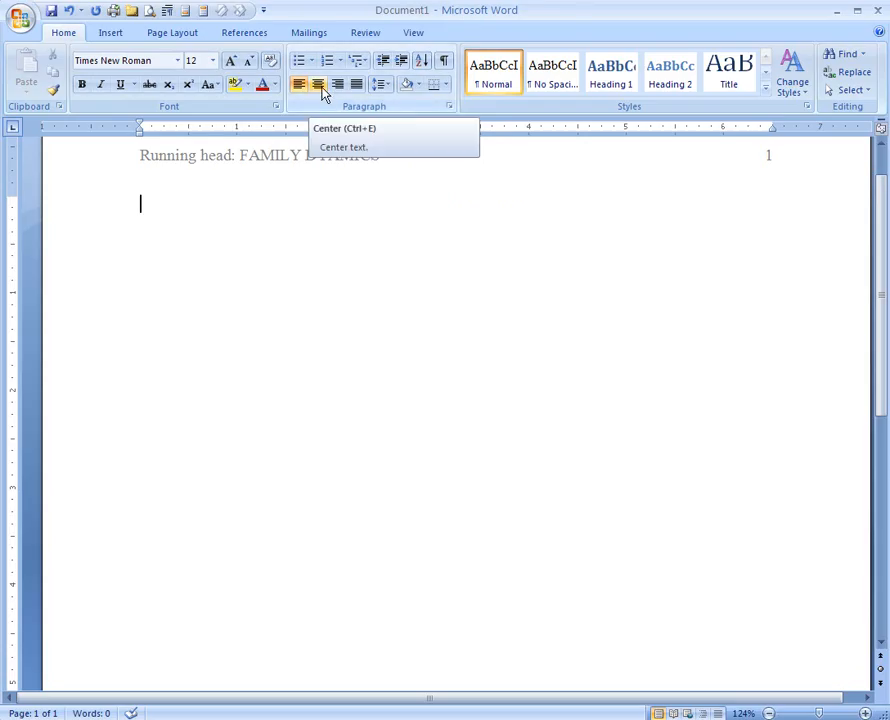
click(322, 88)
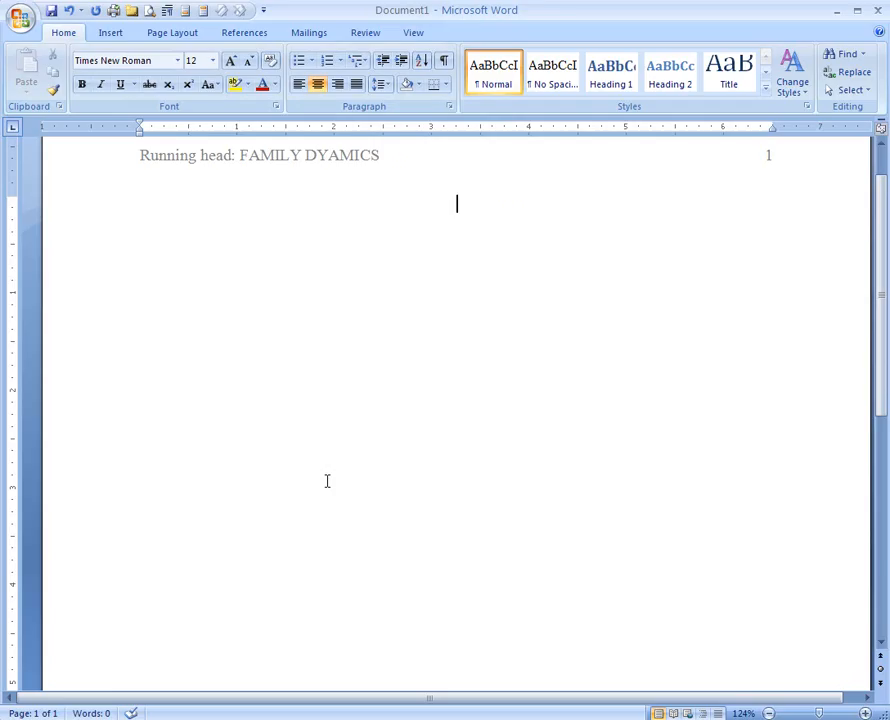
Step: Type the title 'Family Dynamics', the author's name, and 'St. Joseph's College of Maine' on centered lines
key(Return)
key(Return)
key(Return)
key(Return)
key(Return)
key(Return)
key(Return)
key(Return)
text(Family Dynami)
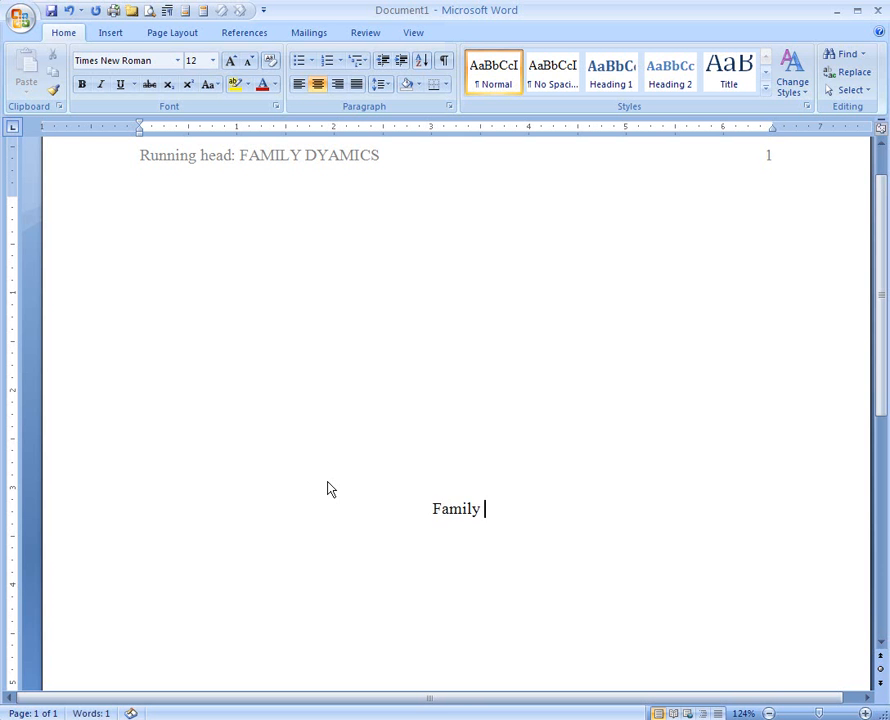
text(cs)
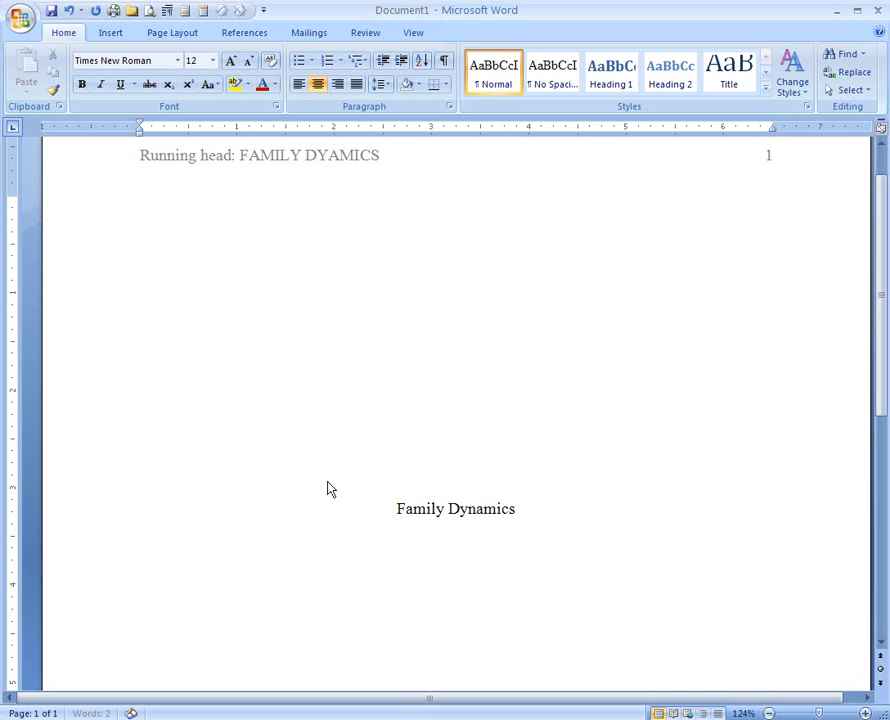
key(Return)
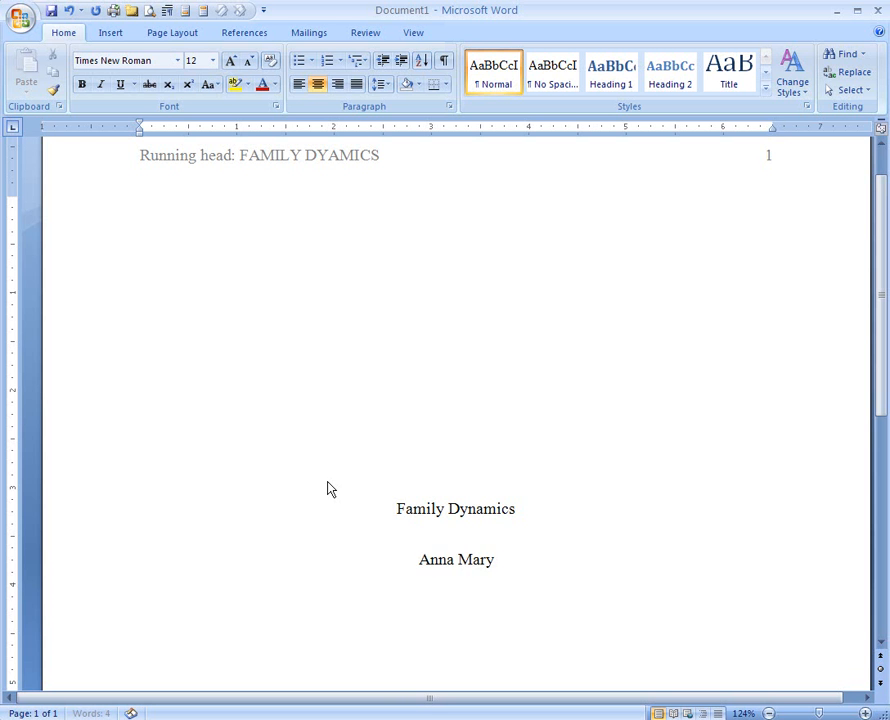
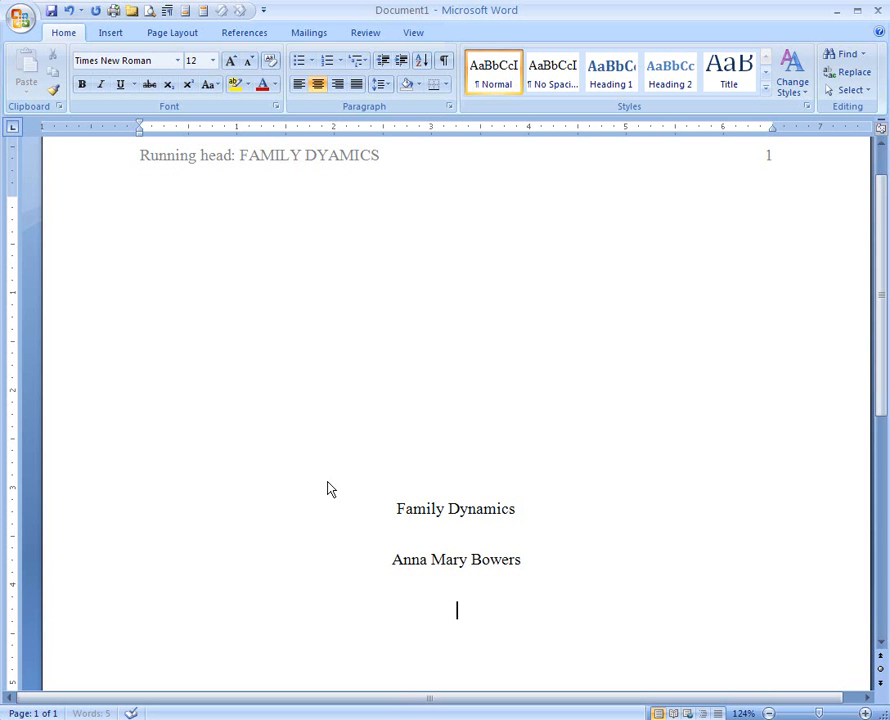
text(St. Joseph')
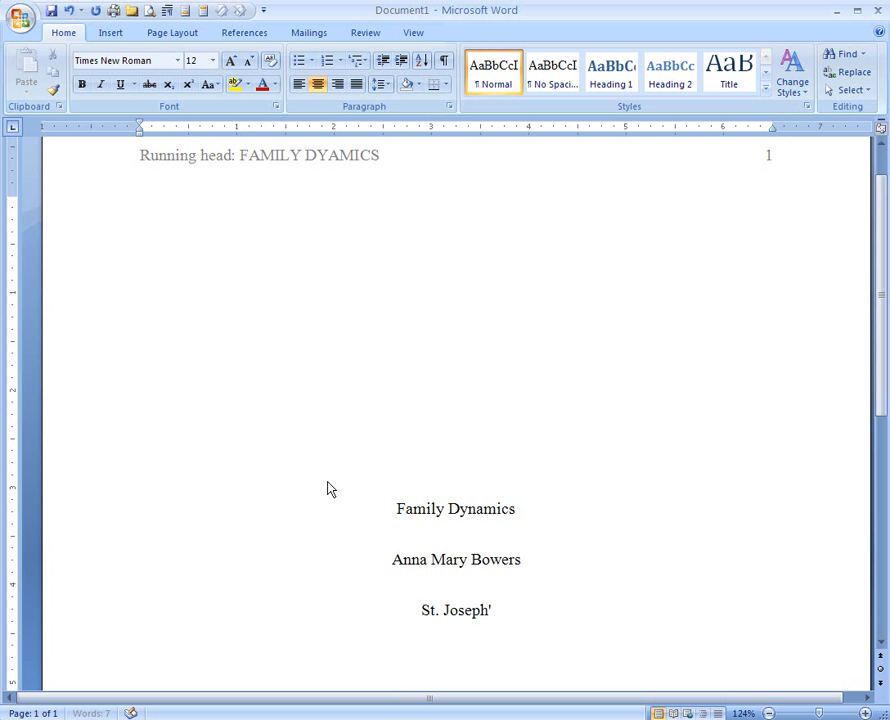
text(s Co)
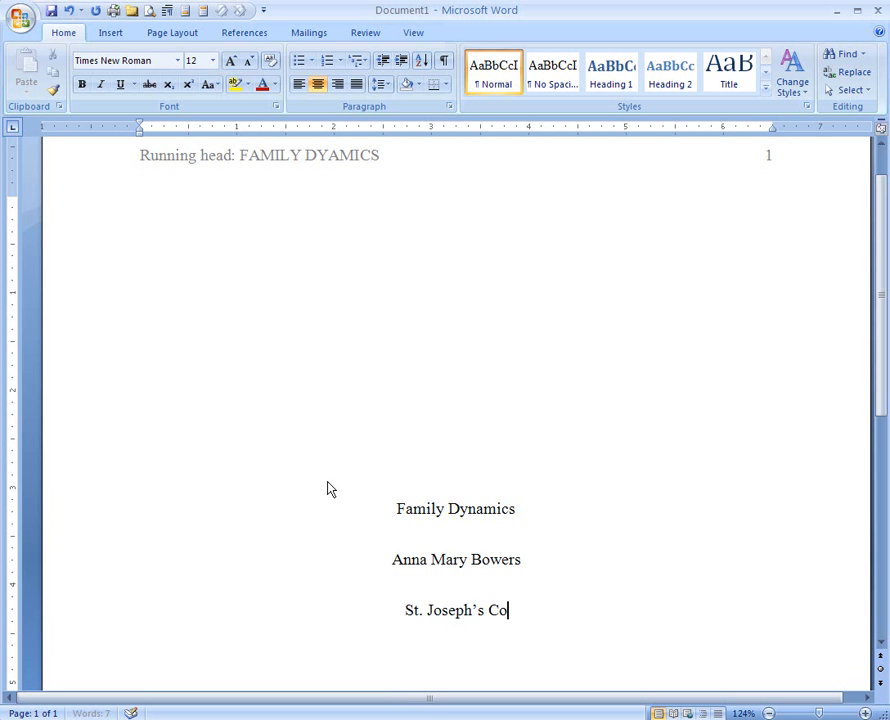
text(llege of Maine)
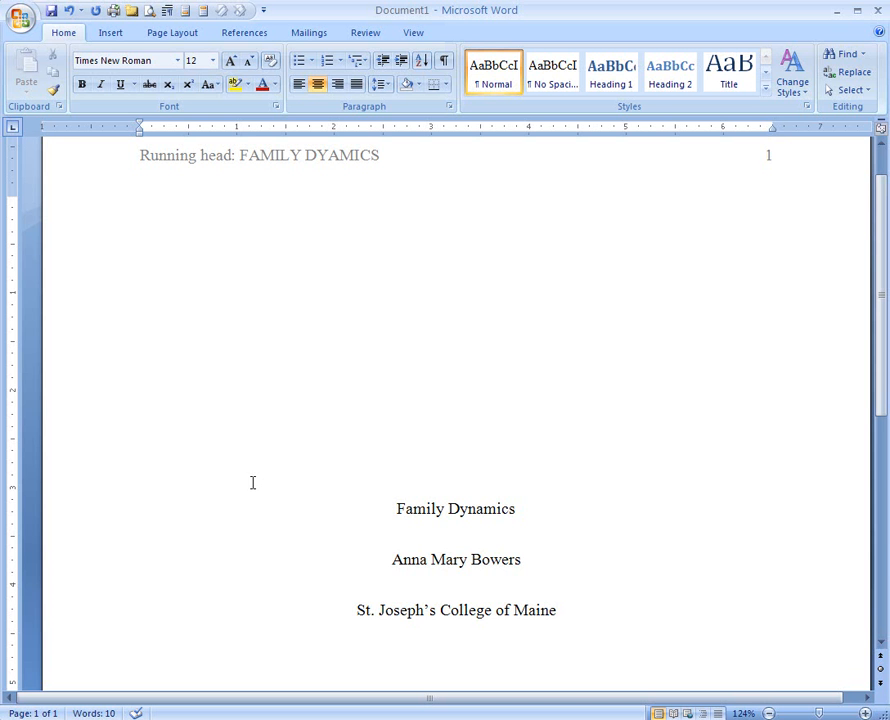
Step: Insert a page break after the title page to create page 2
scroll(390, 445, down, 3)
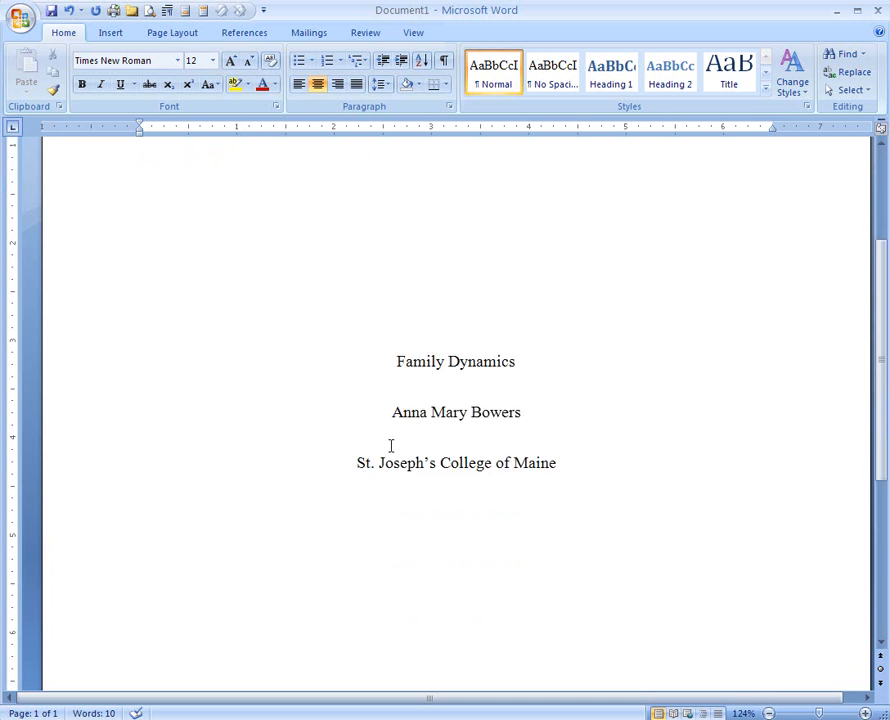
scroll(390, 445, down, 6)
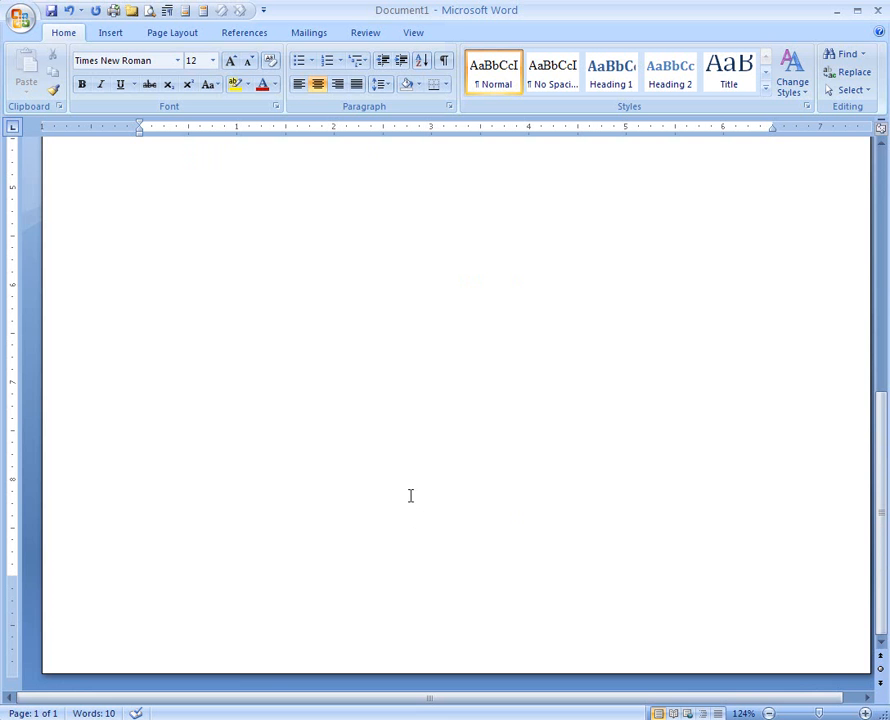
scroll(324, 519, up, 5)
scroll(325, 519, up, 6)
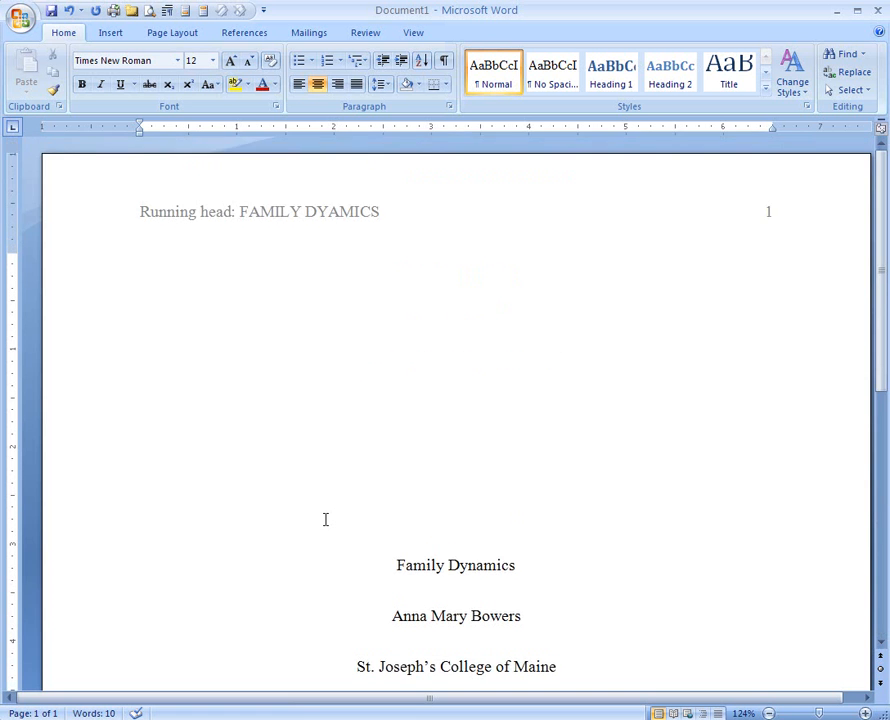
scroll(325, 519, down, 12)
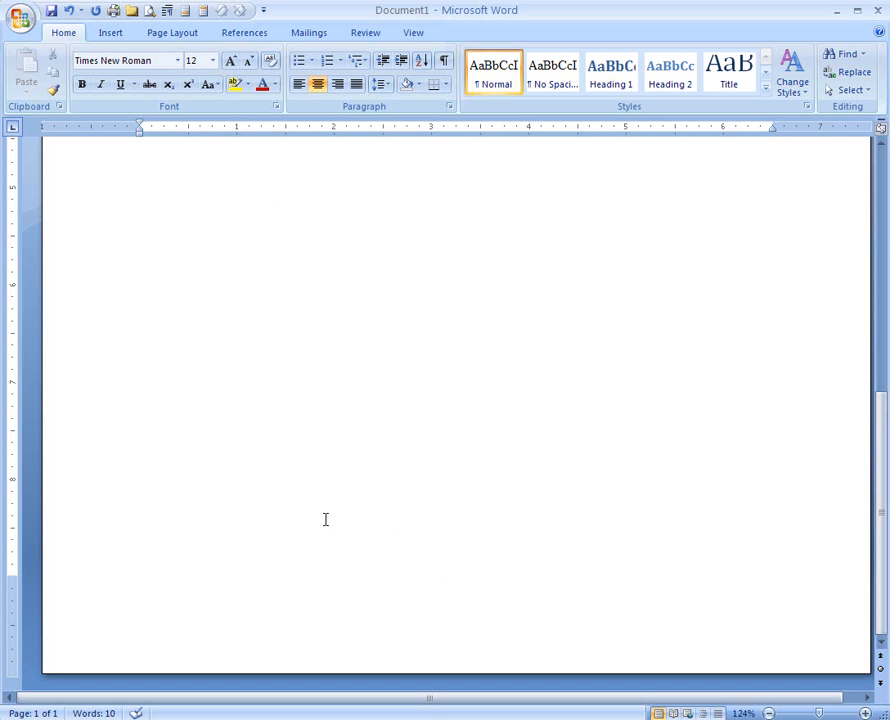
click(115, 33)
click(100, 86)
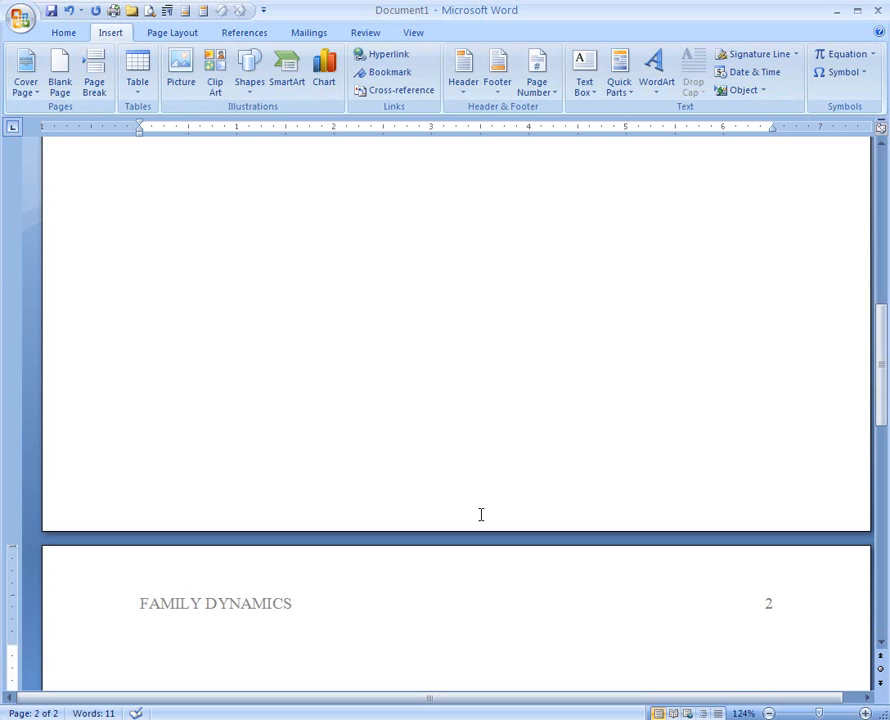
Step: Type the centered page 2 title 'Family Dynamics' and left-align the new line below it
text(F)
text(ly)
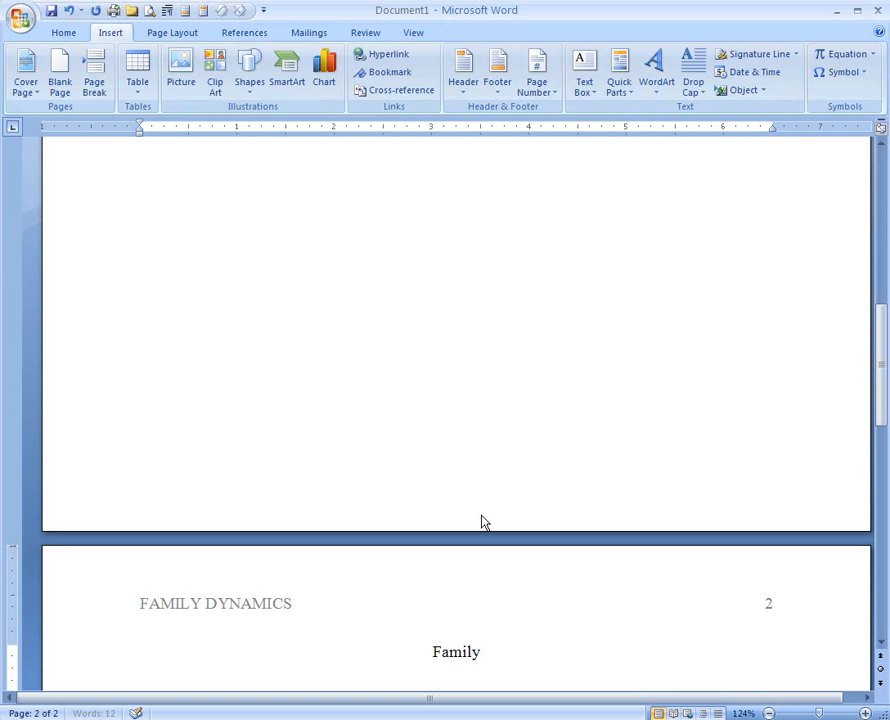
text( Dynamics)
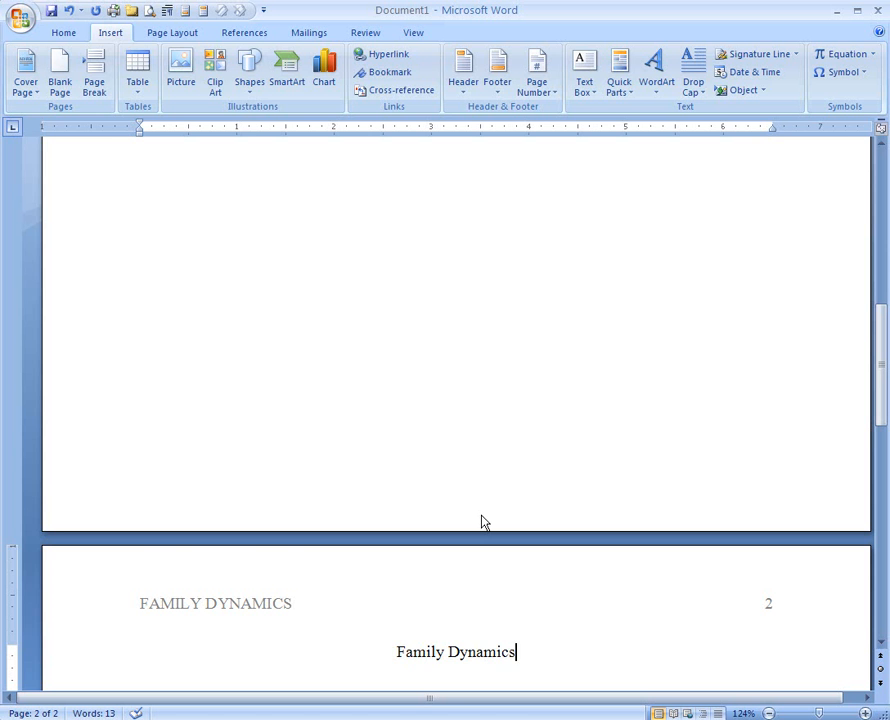
key(Return)
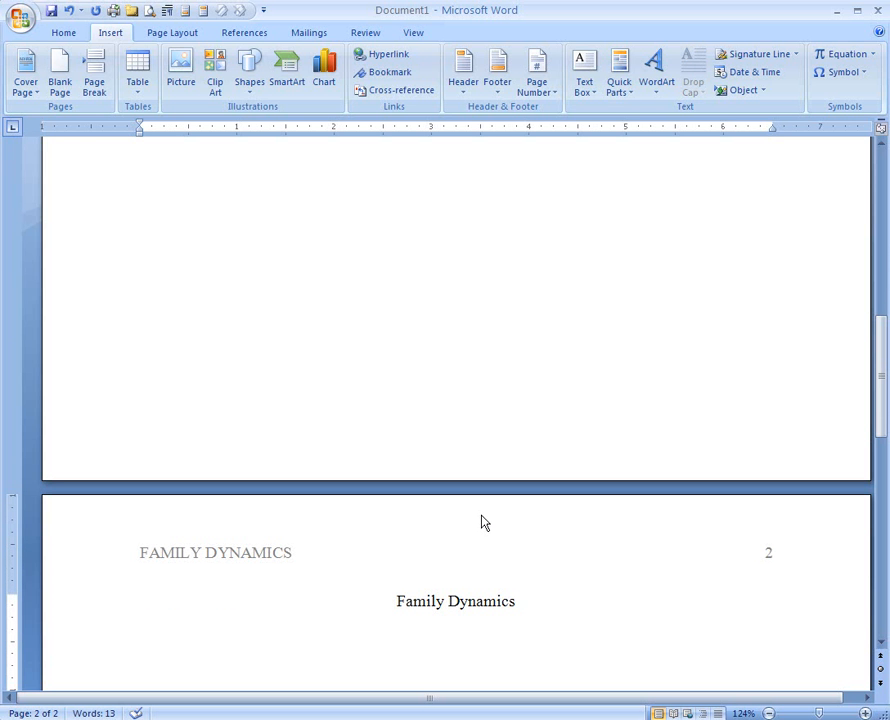
click(62, 33)
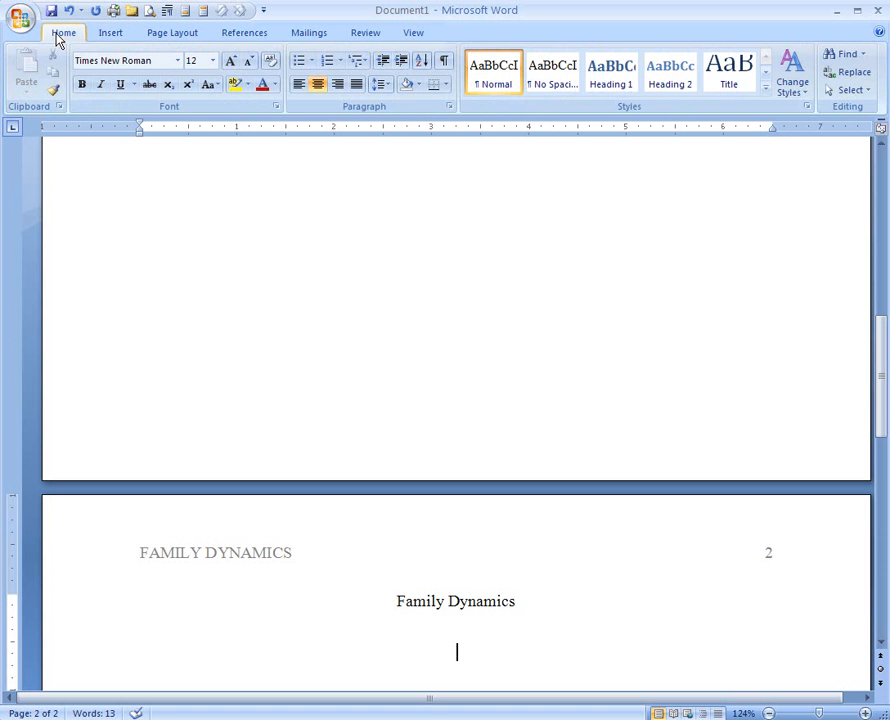
click(298, 90)
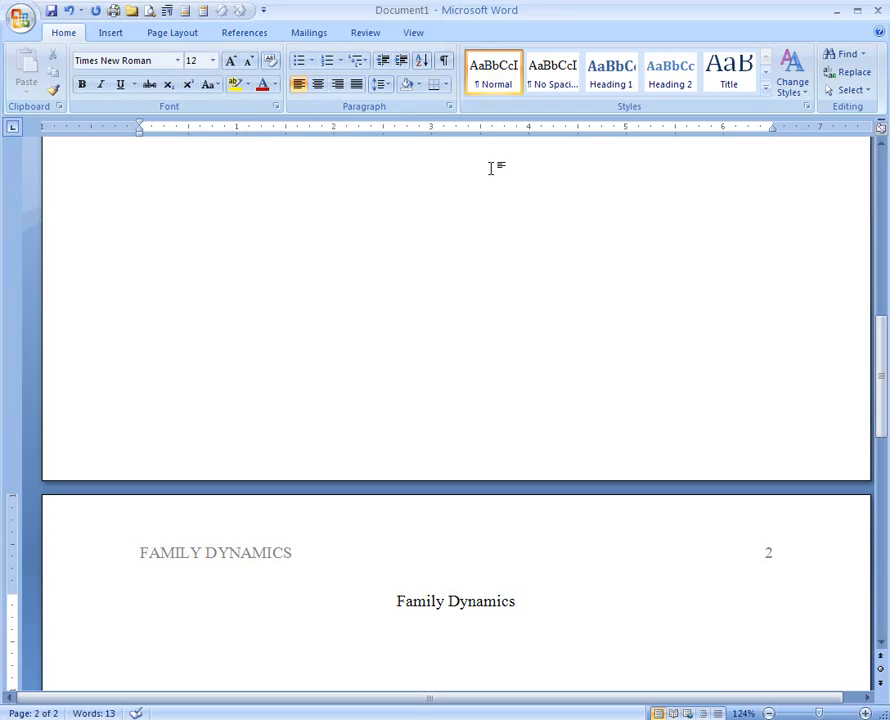
Step: Type the bold, centred heading 'What is Family?' on page 2
click(322, 88)
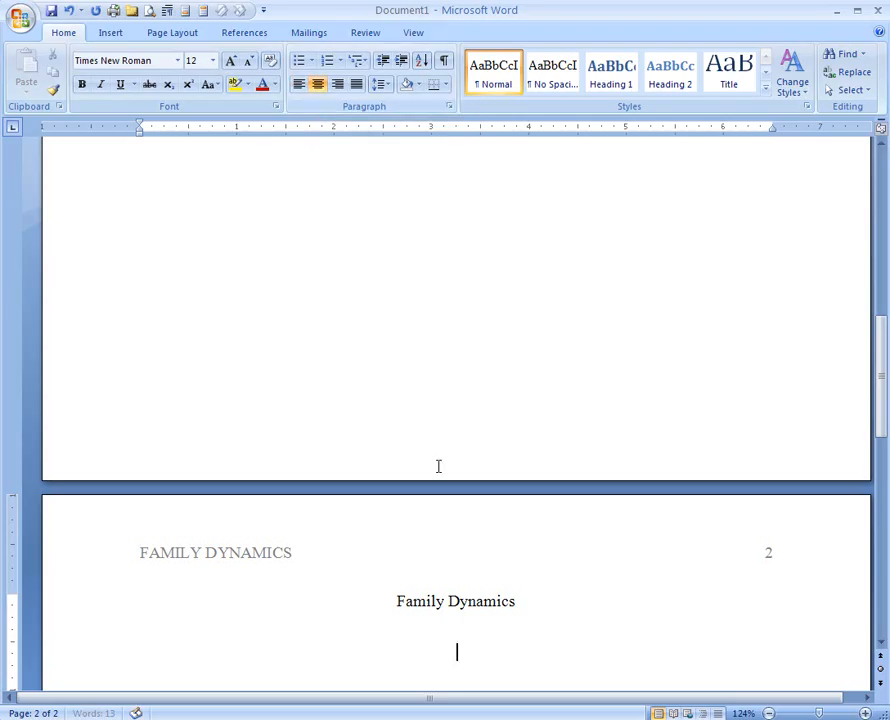
click(84, 86)
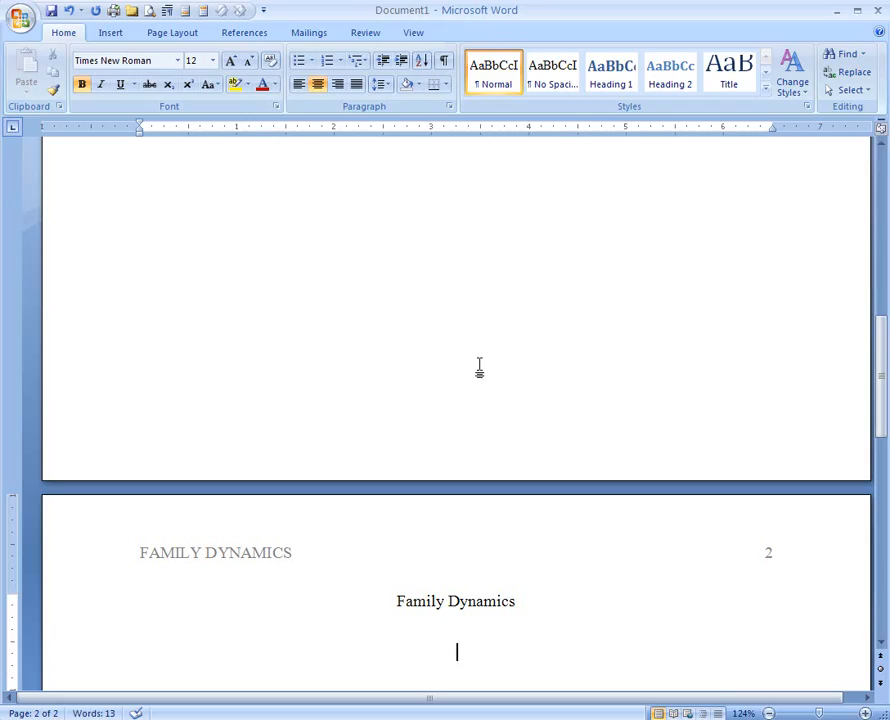
text(What i)
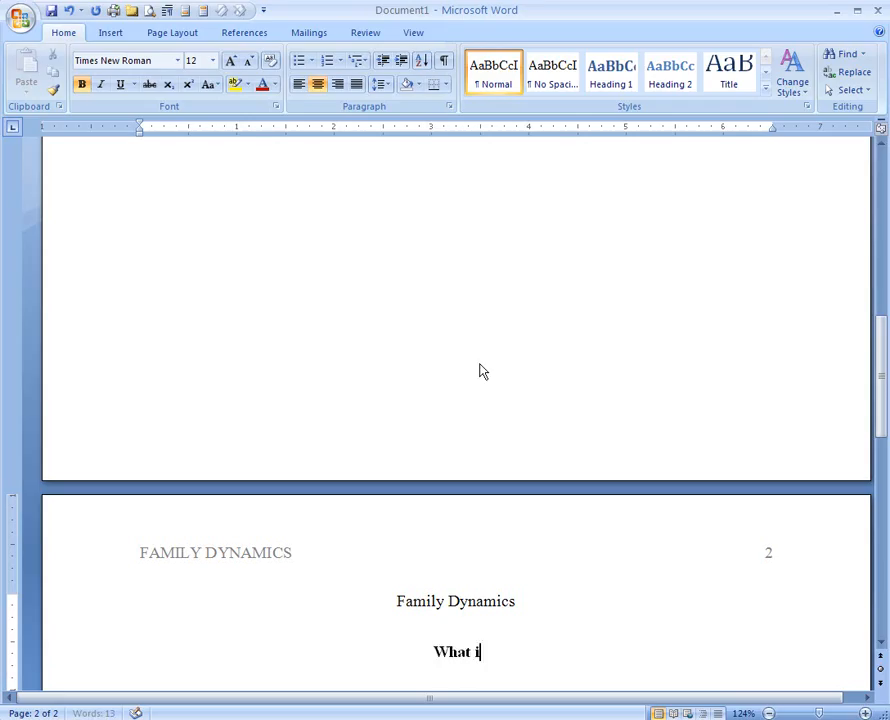
text(s Family?)
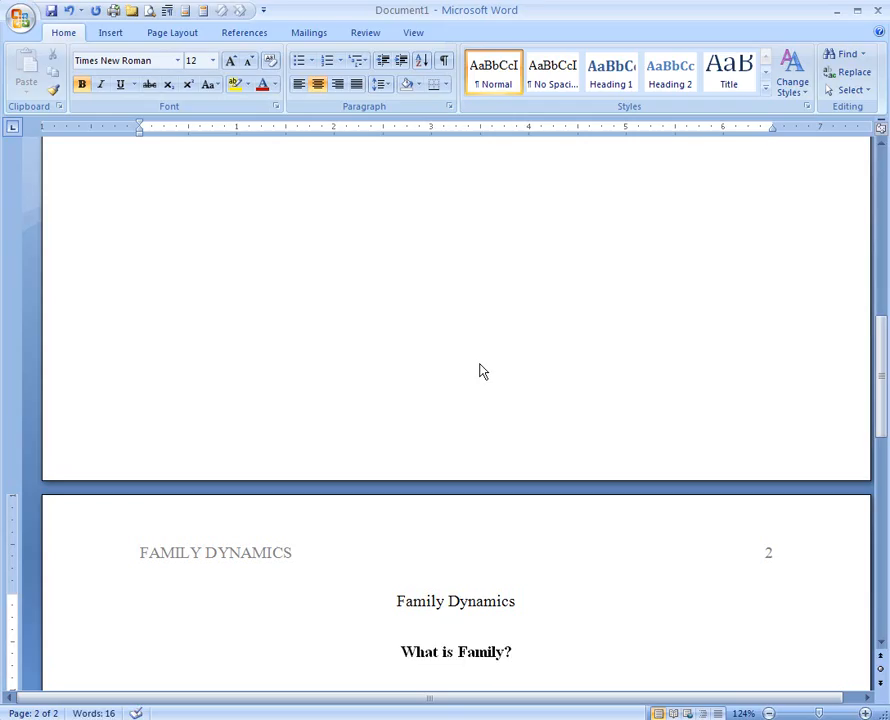
key(Return)
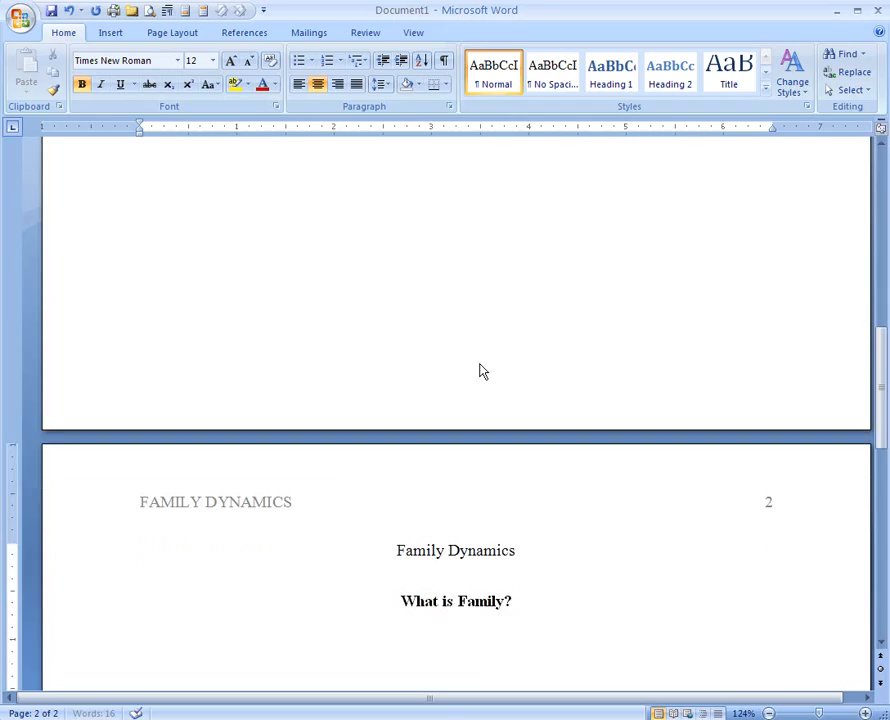
Step: Below it, add the plain left-aligned line 'Write what I need to say.'
click(83, 85)
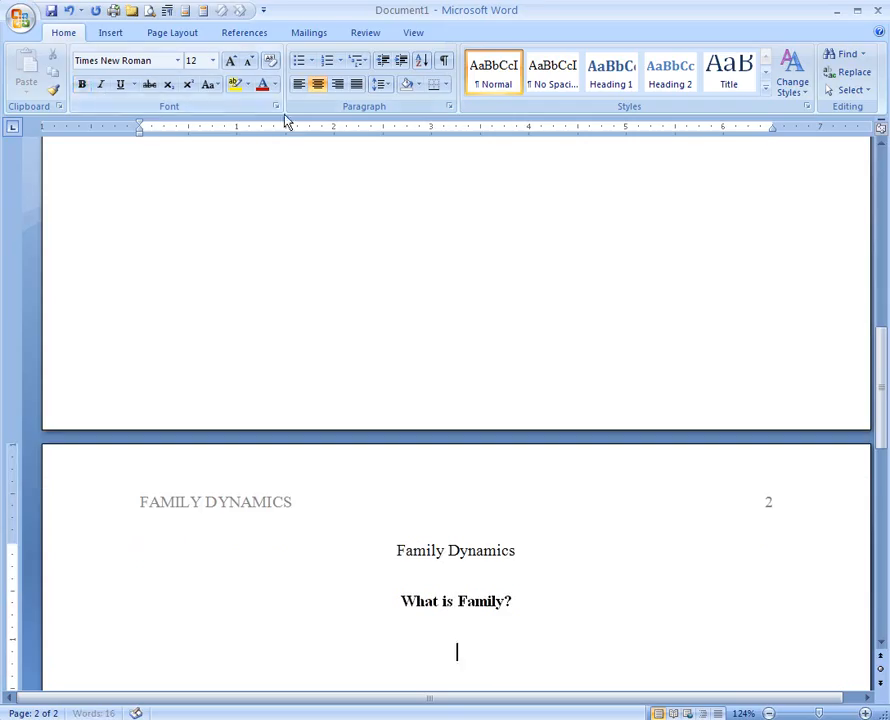
click(299, 85)
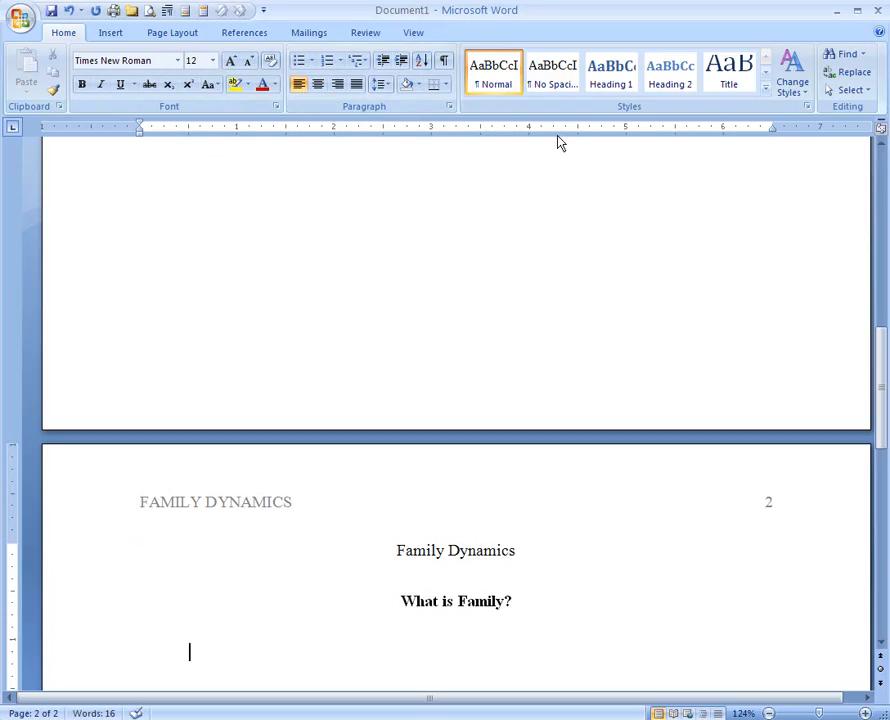
text(Write wh)
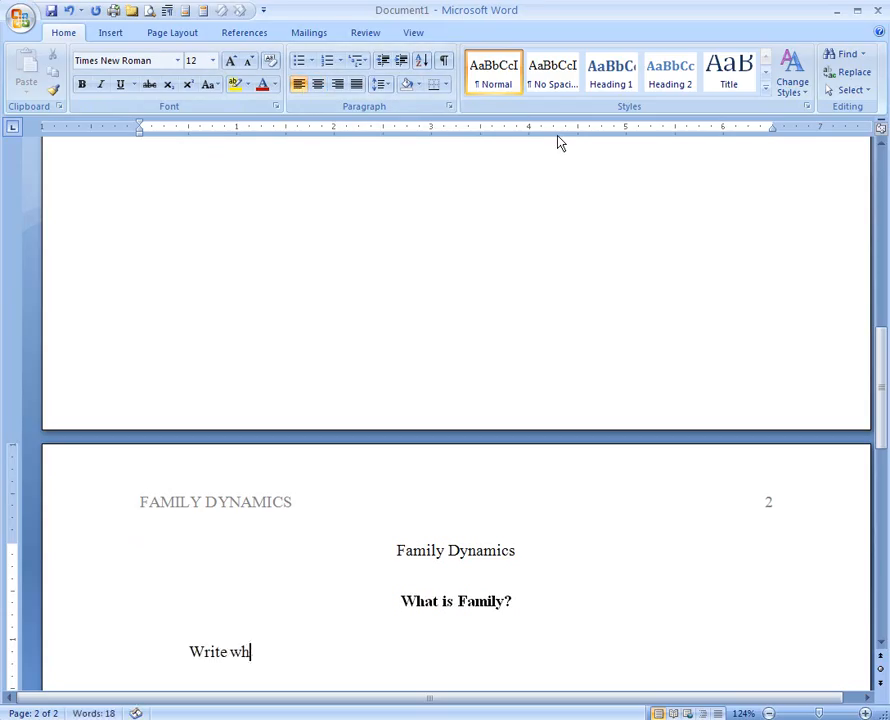
text(at I need to sqay)
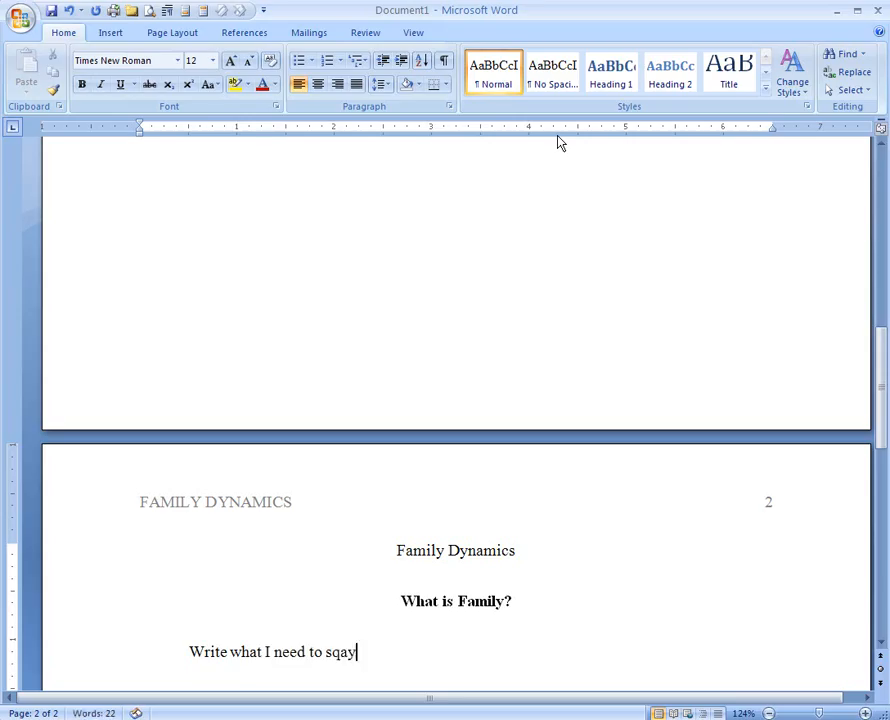
key(BackSpace)
key(BackSpace)
key(BackSpace)
text(ay,)
key(BackSpace)
text(.)
key(Return)
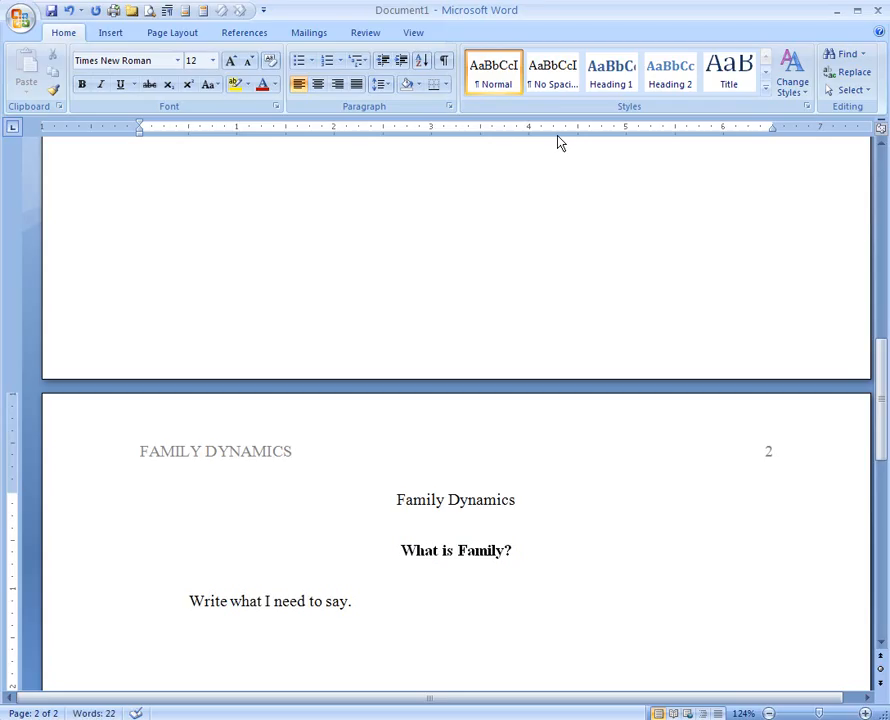
Step: Add the bold, centred heading 'Theory'
click(318, 85)
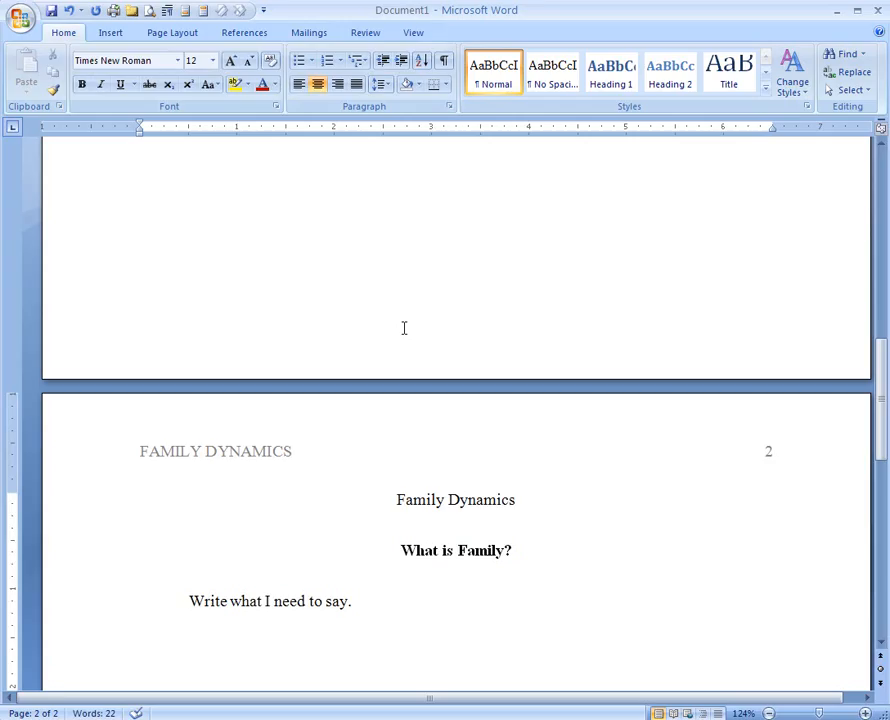
click(82, 85)
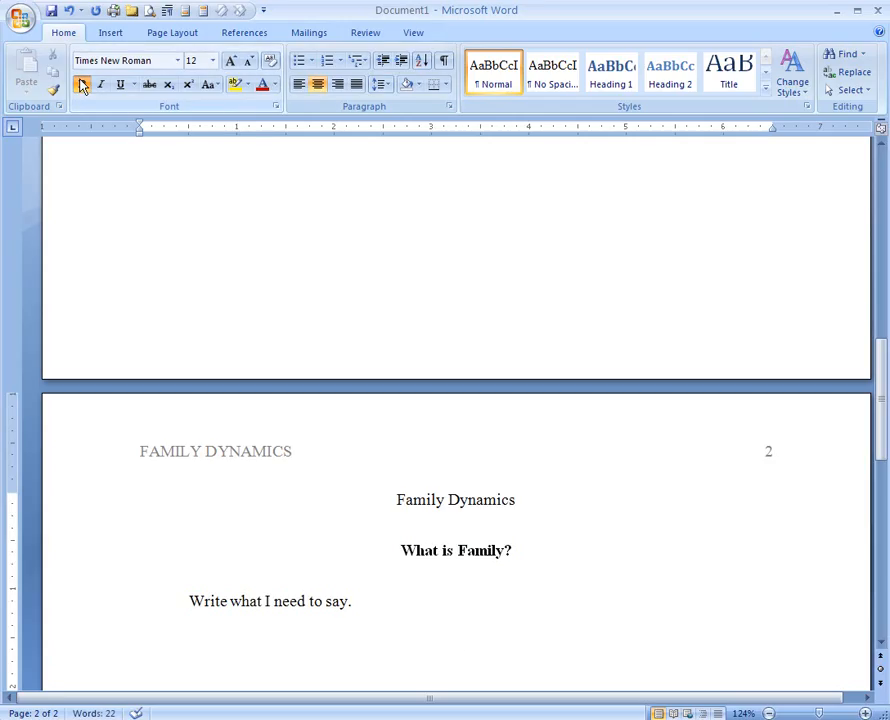
text(Theor)
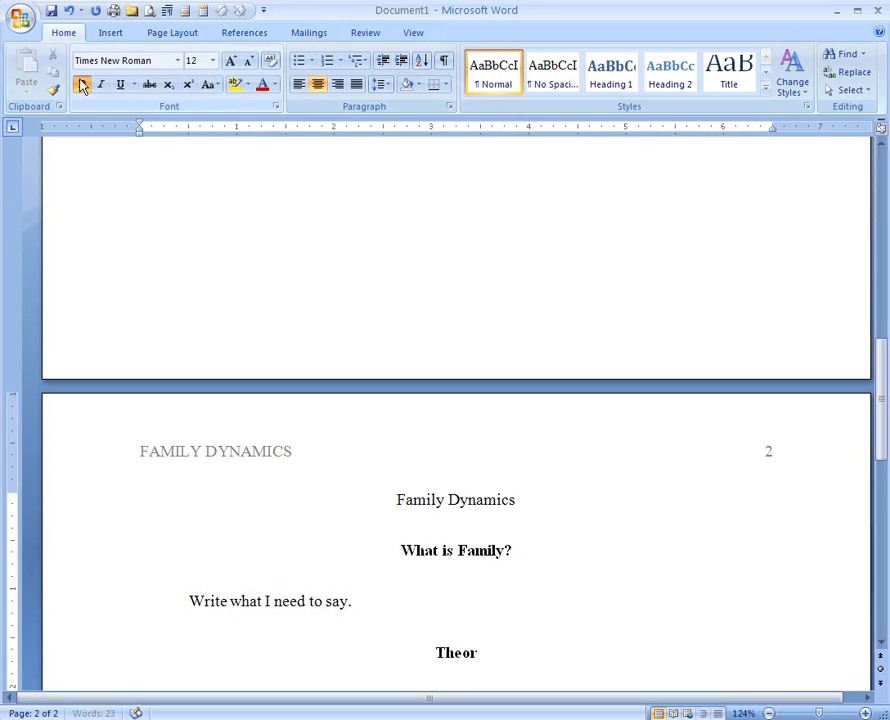
text(y)
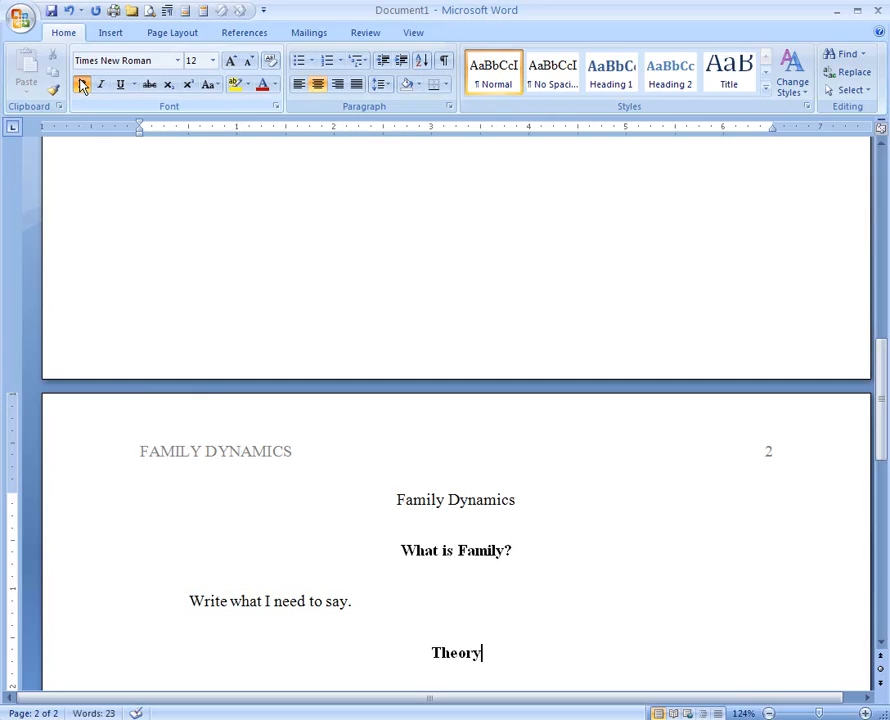
key(Return)
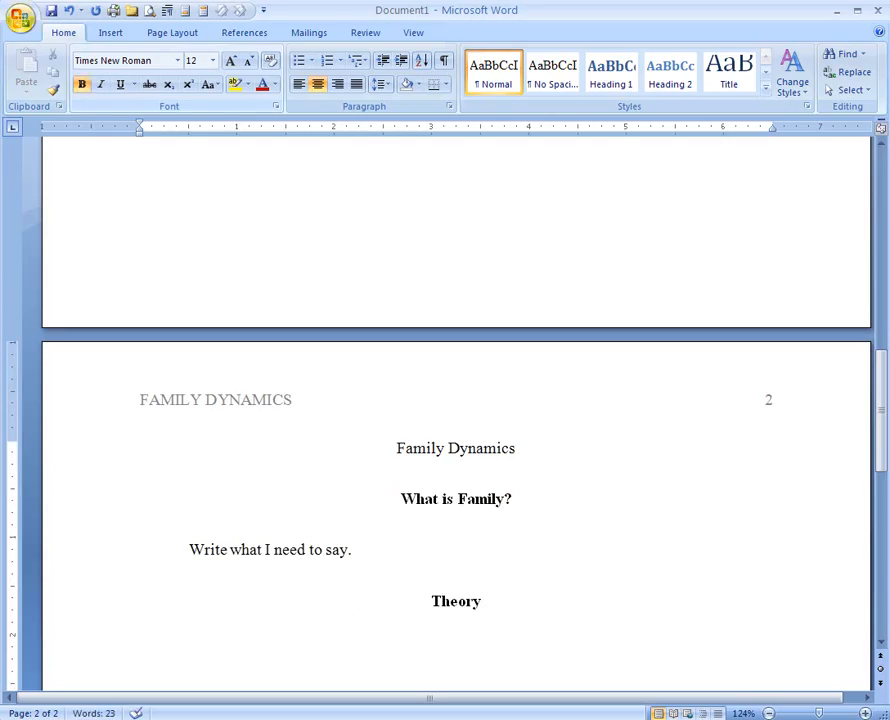
Step: Under it, type the indented, non-bold, left-aligned line 'Here is what theory I used.'
click(82, 84)
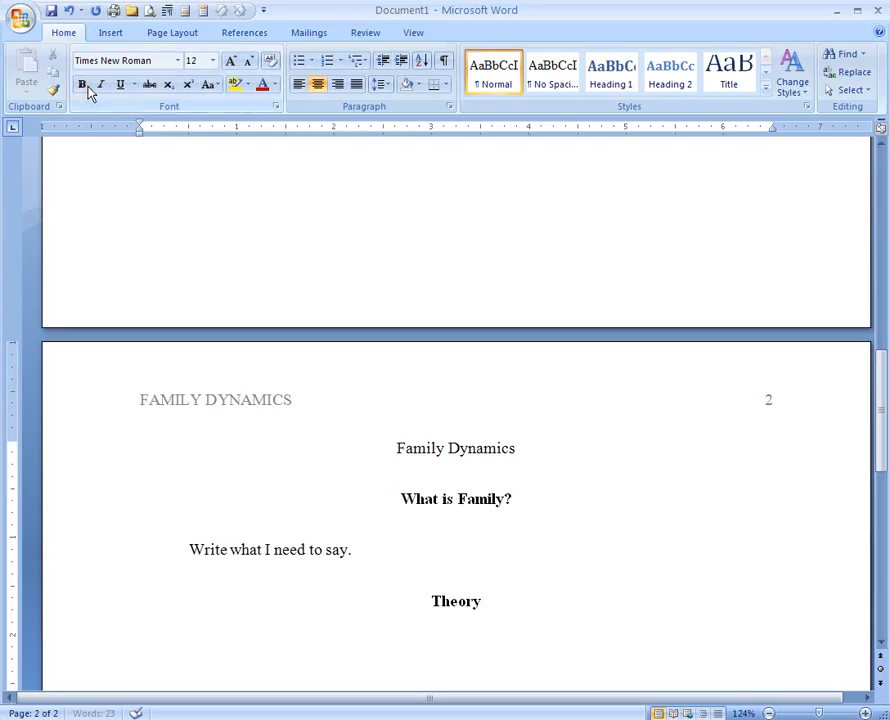
click(298, 86)
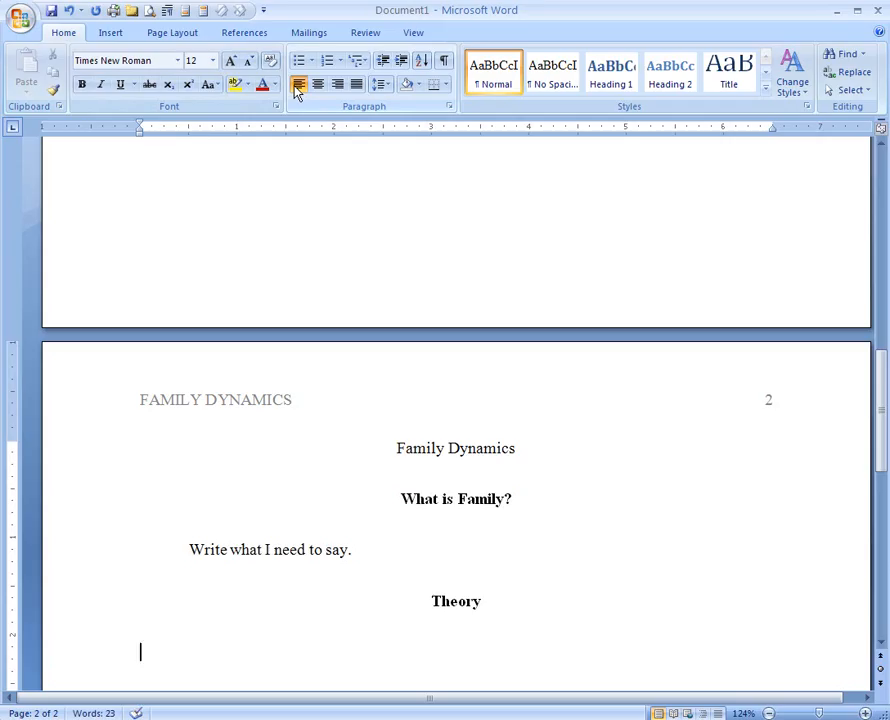
key(Tab)
text(Here is)
text( what)
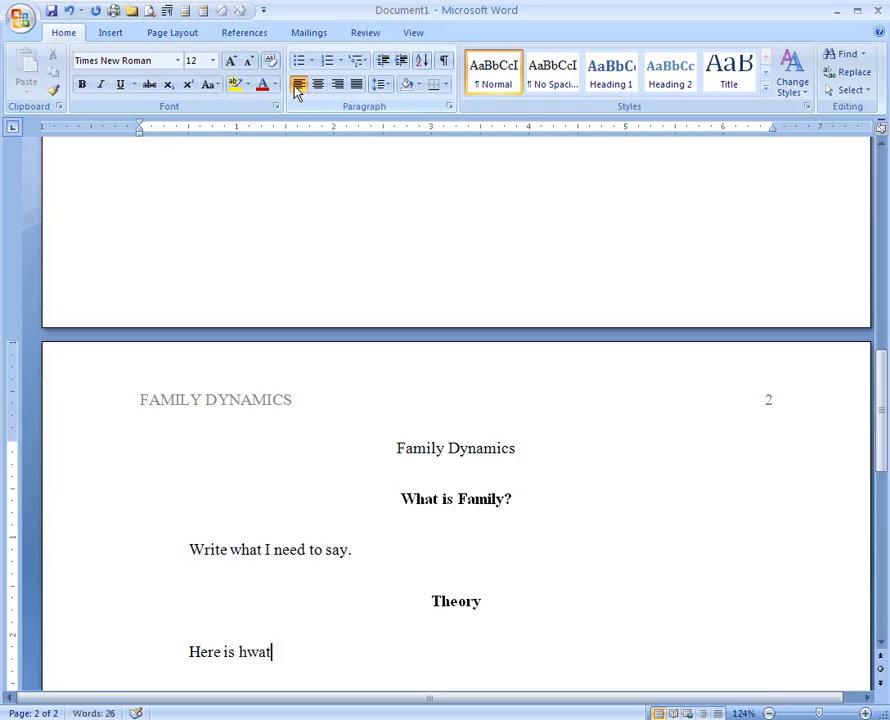
key(BackSpace)
key(BackSpace)
key(BackSpace)
text(hat th)
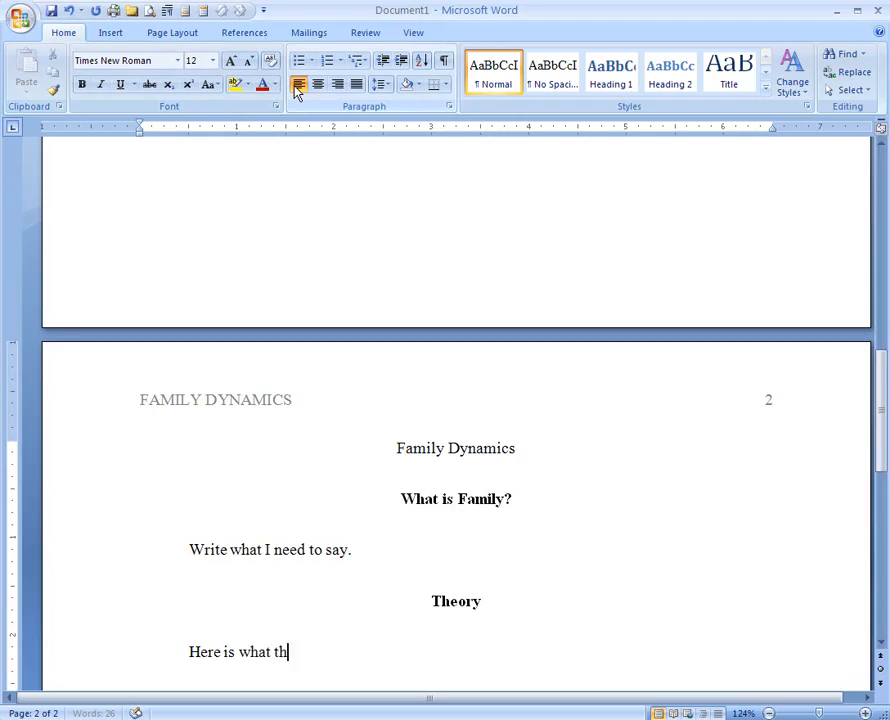
text(eory I used.)
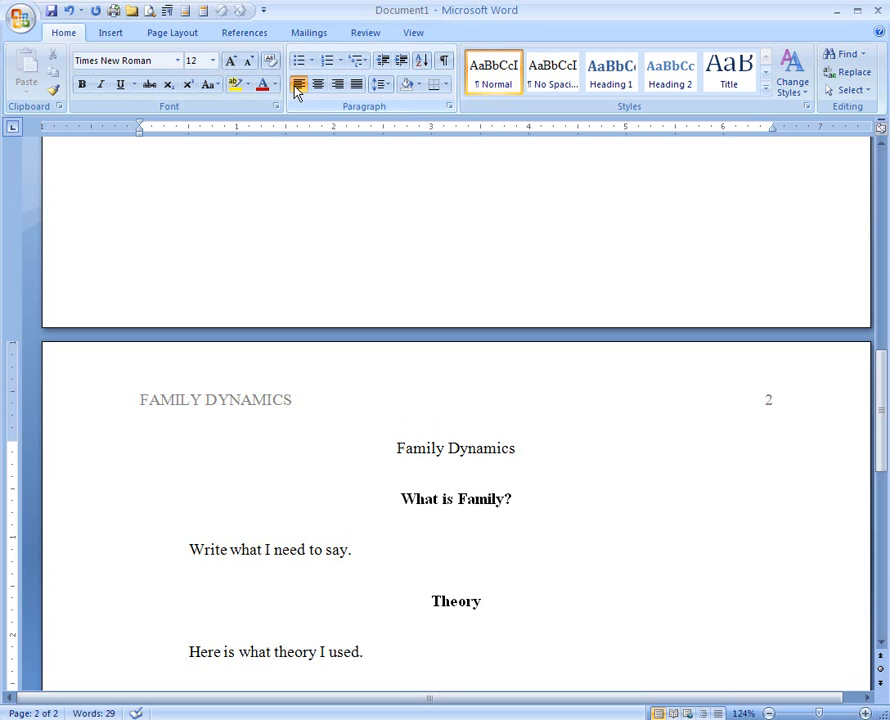
scroll(507, 322, up, 15)
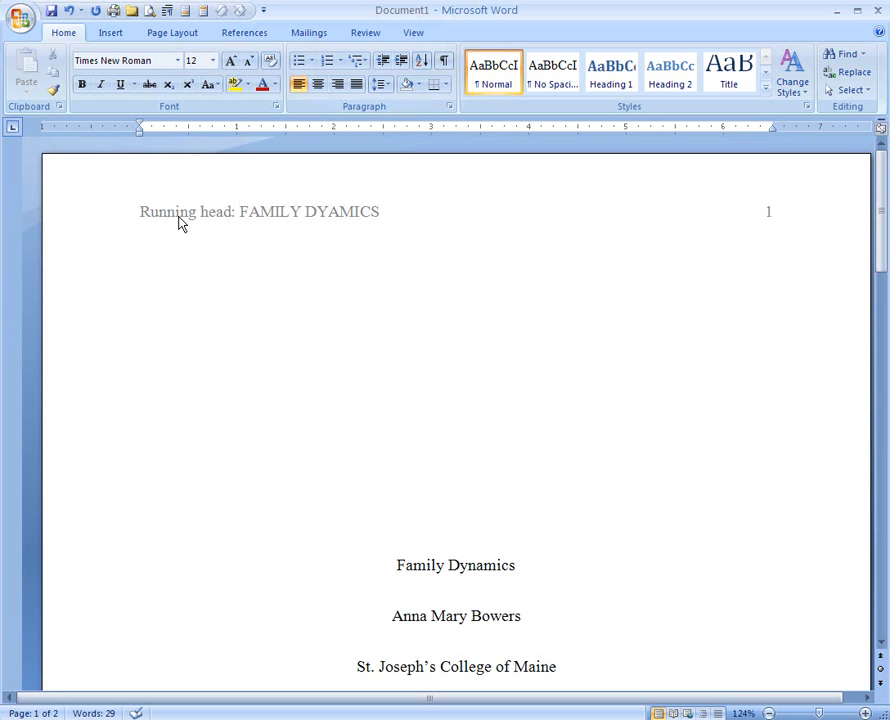
scroll(554, 501, down, 3)
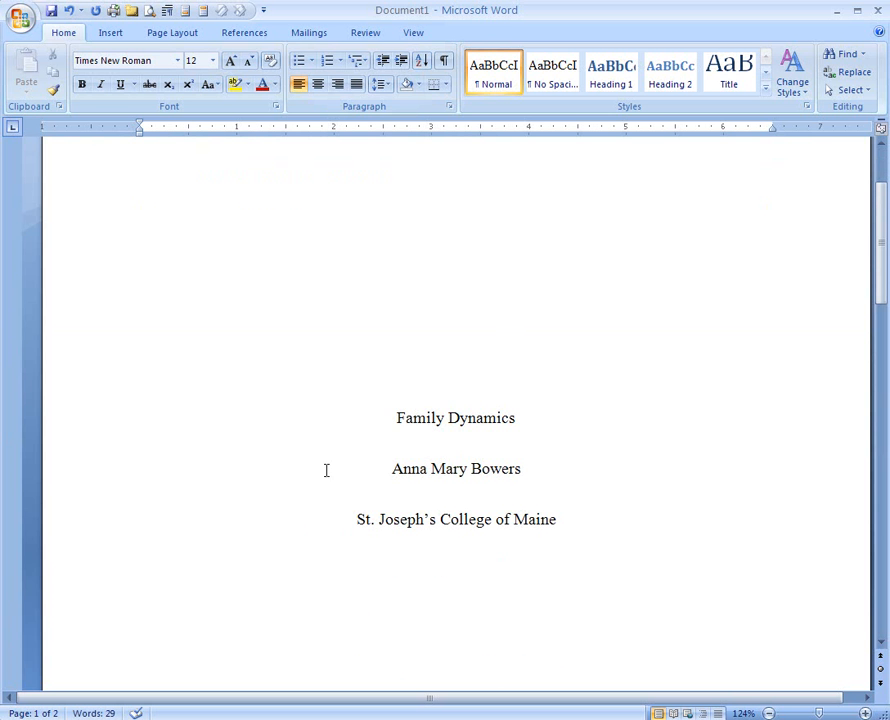
scroll(441, 590, down, 10)
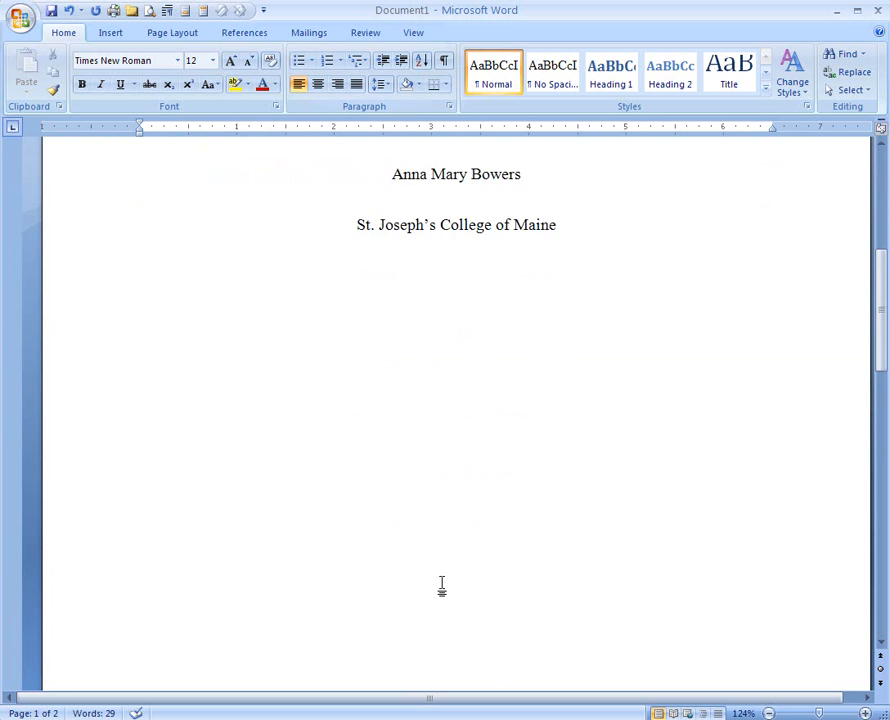
scroll(441, 590, down, 6)
click(423, 560)
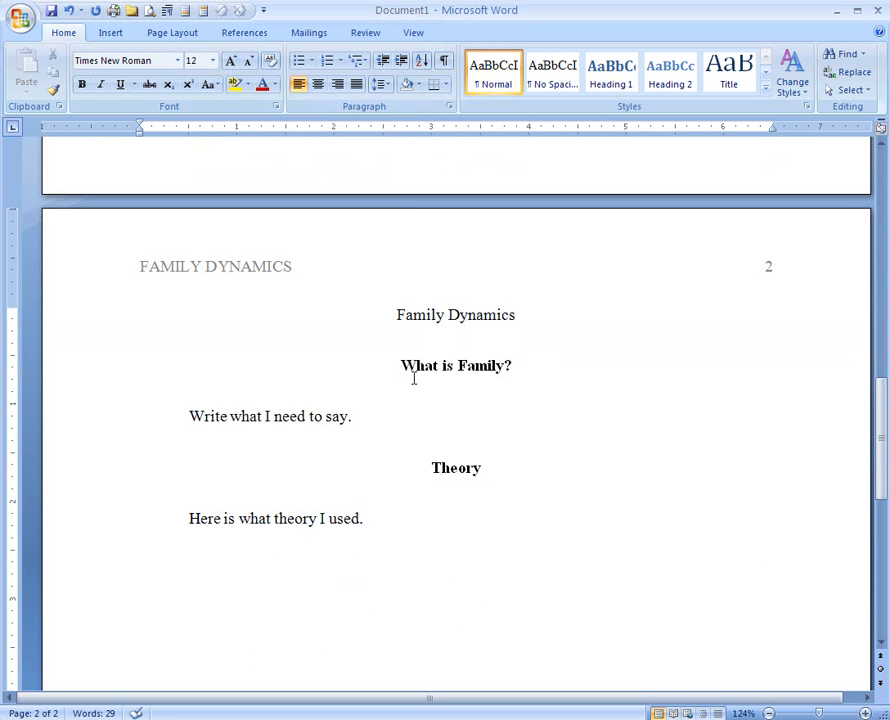